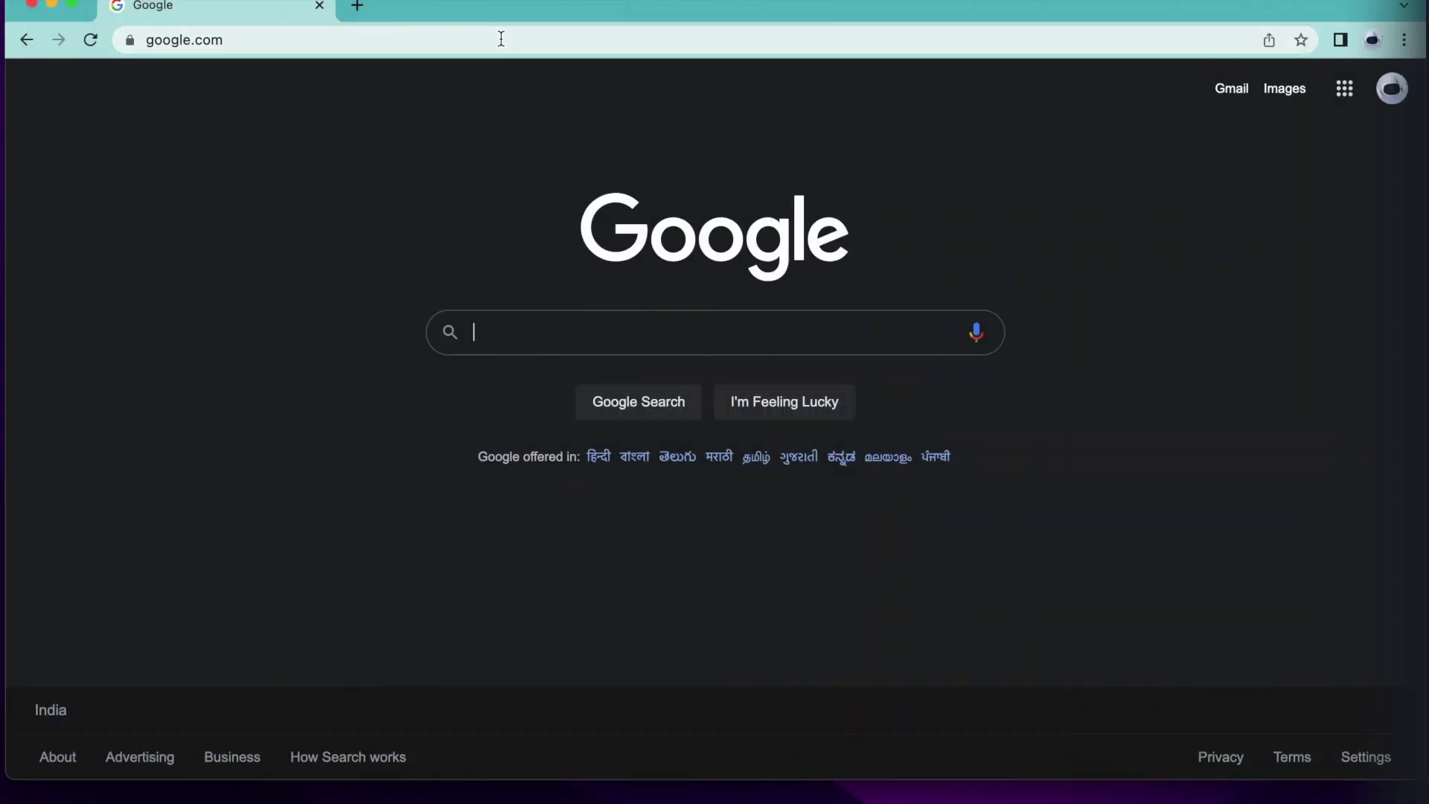
Step: Go to the Hatch Kids site and start a new project from the Rocket Launch template
{"action": "left_click", "coordinate": [500, 42]}
{"action": "type", "text": "kids"}
{"action": "key", "text": "Return"}
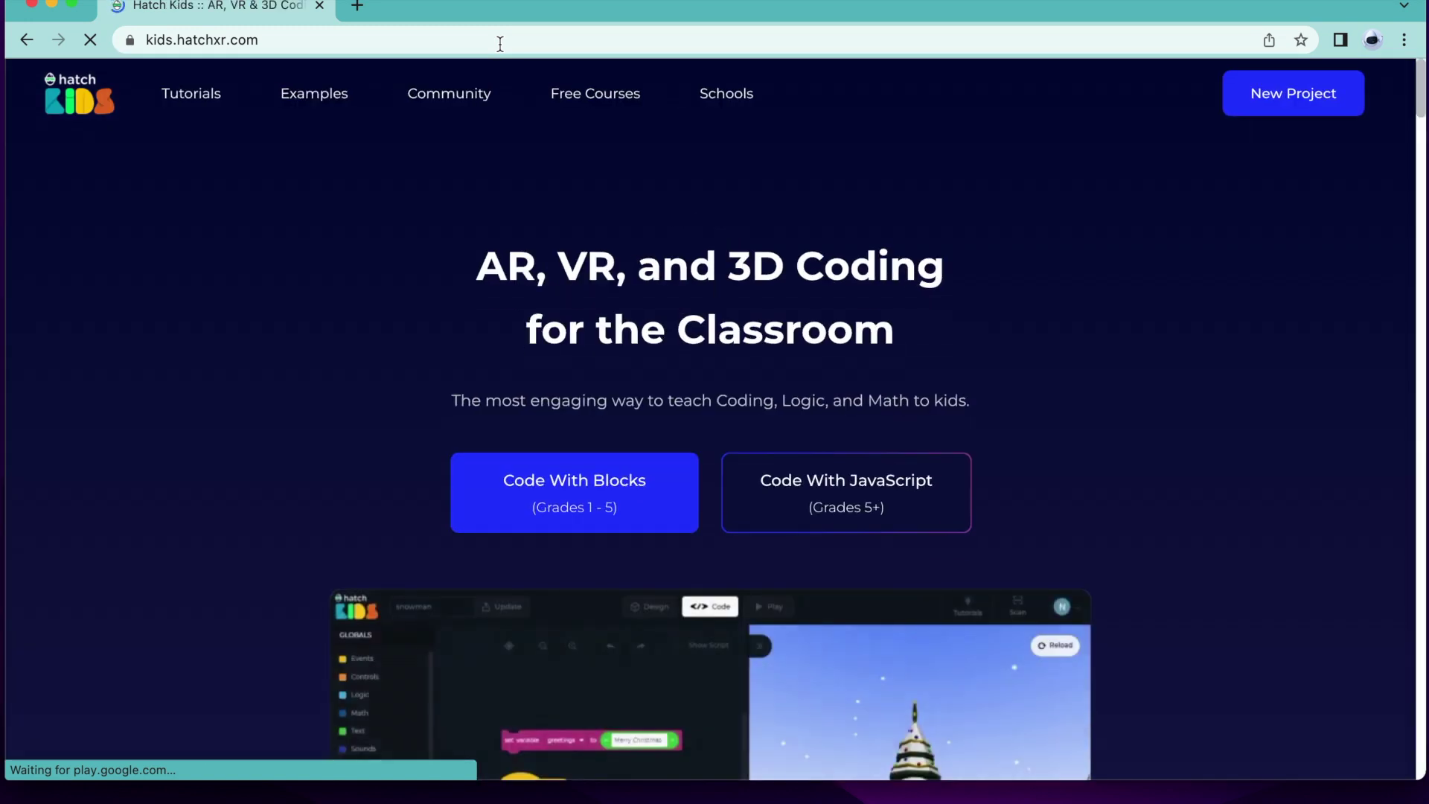
{"action": "left_click", "coordinate": [1250, 108]}
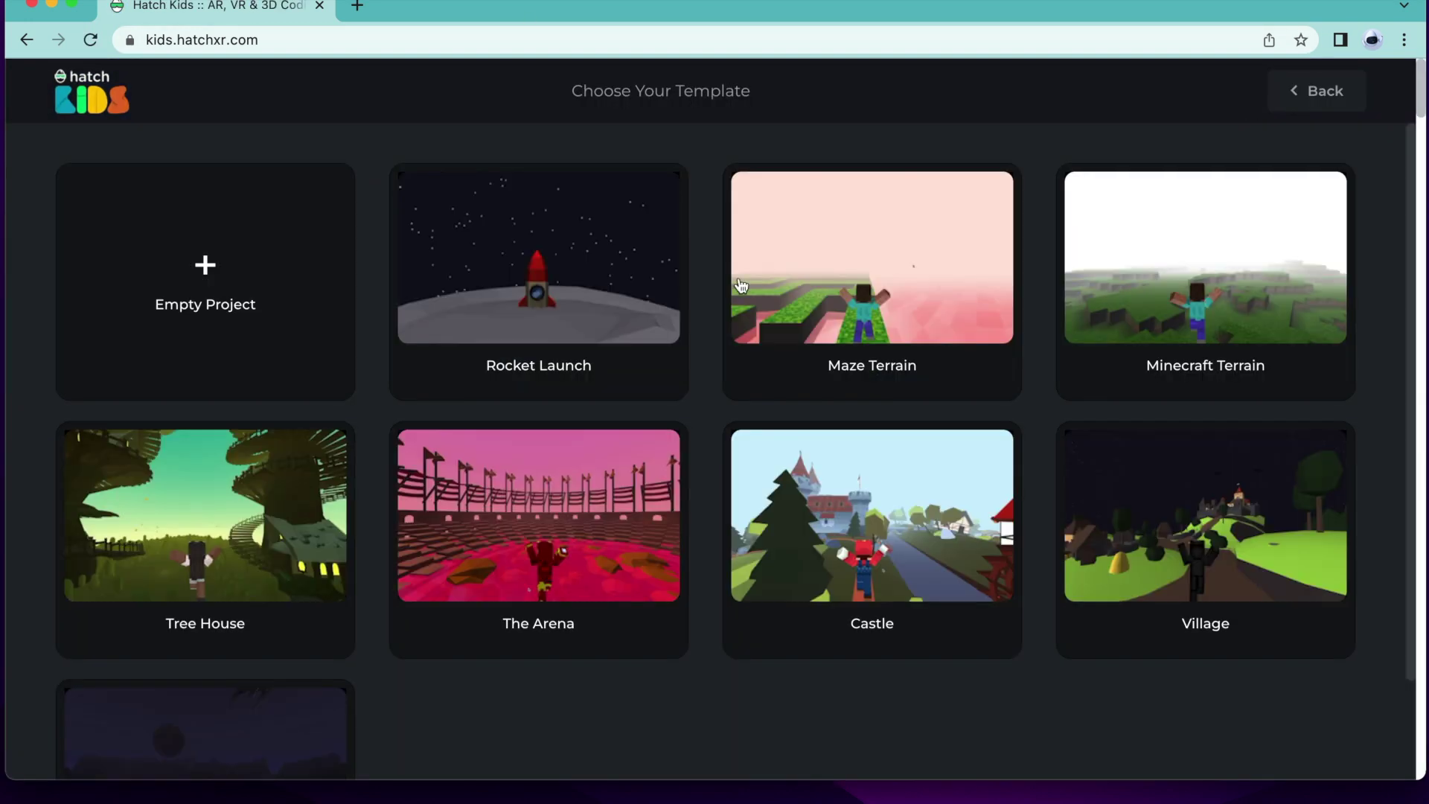
{"action": "left_click", "coordinate": [589, 307]}
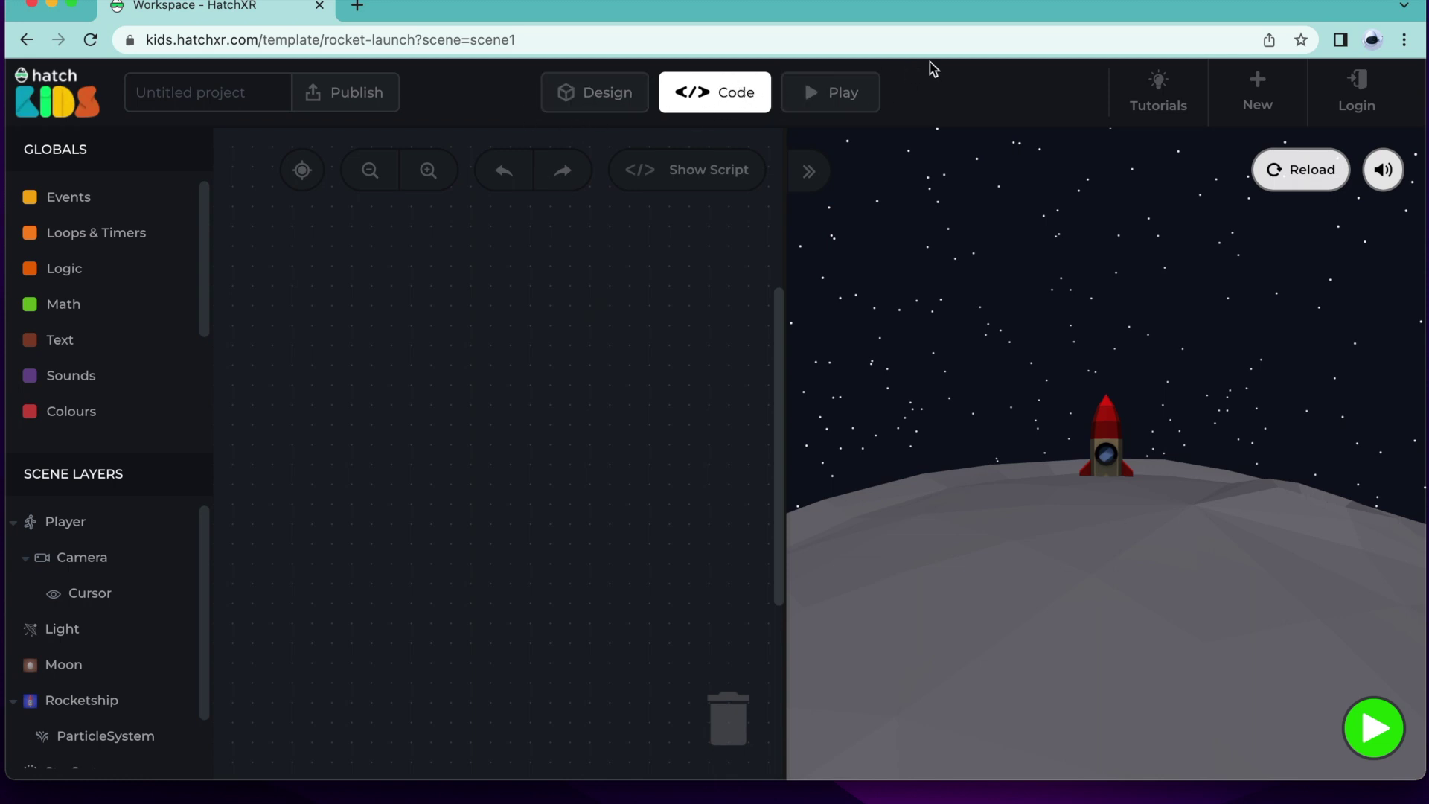
Step: Switch to the Design workspace and zoom the 3D viewport in and out
{"action": "left_click", "coordinate": [622, 101]}
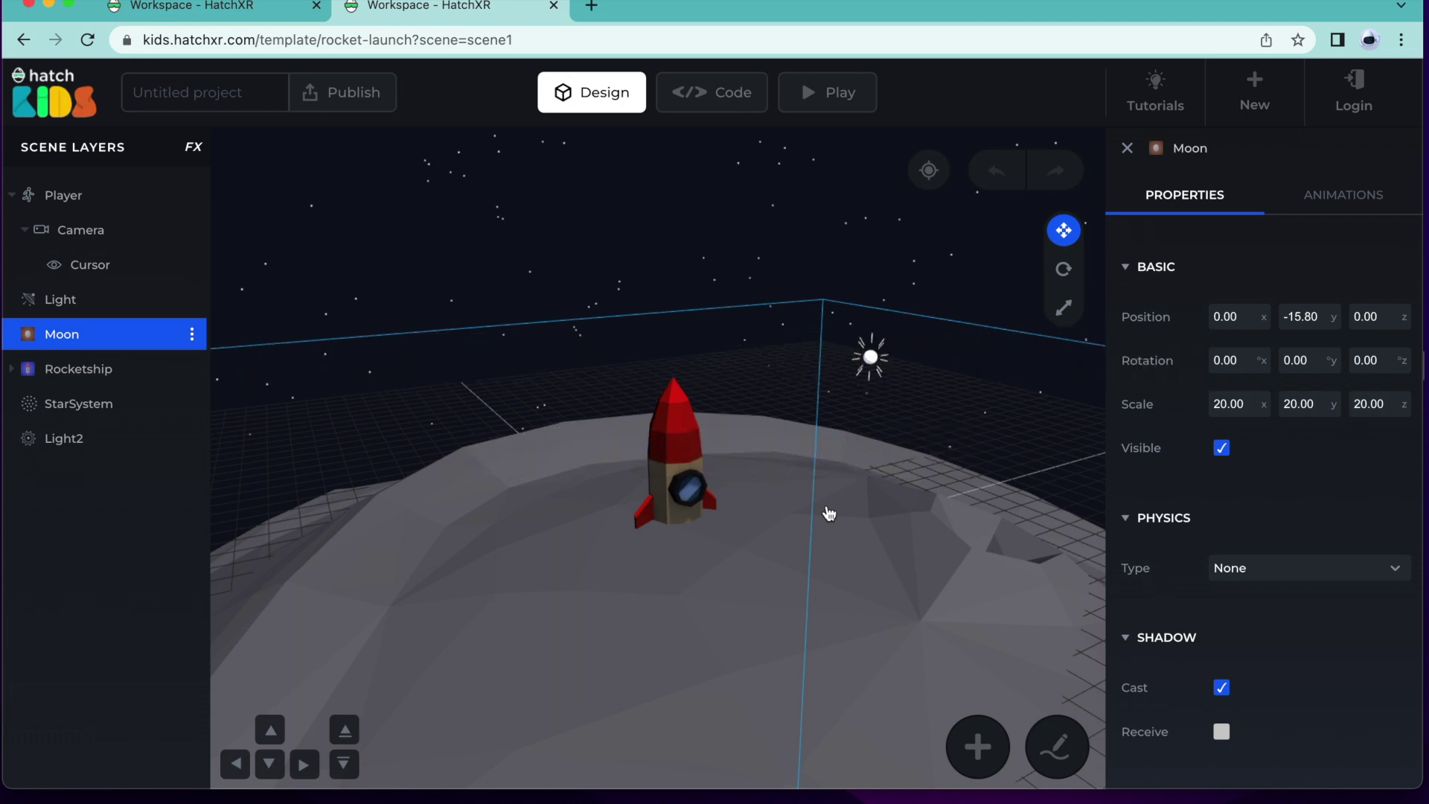
{"action": "scroll", "coordinate": [739, 487], "scroll_direction": "up", "scroll_amount": 3}
{"action": "scroll", "coordinate": [739, 487], "scroll_direction": "down", "scroll_amount": 6}
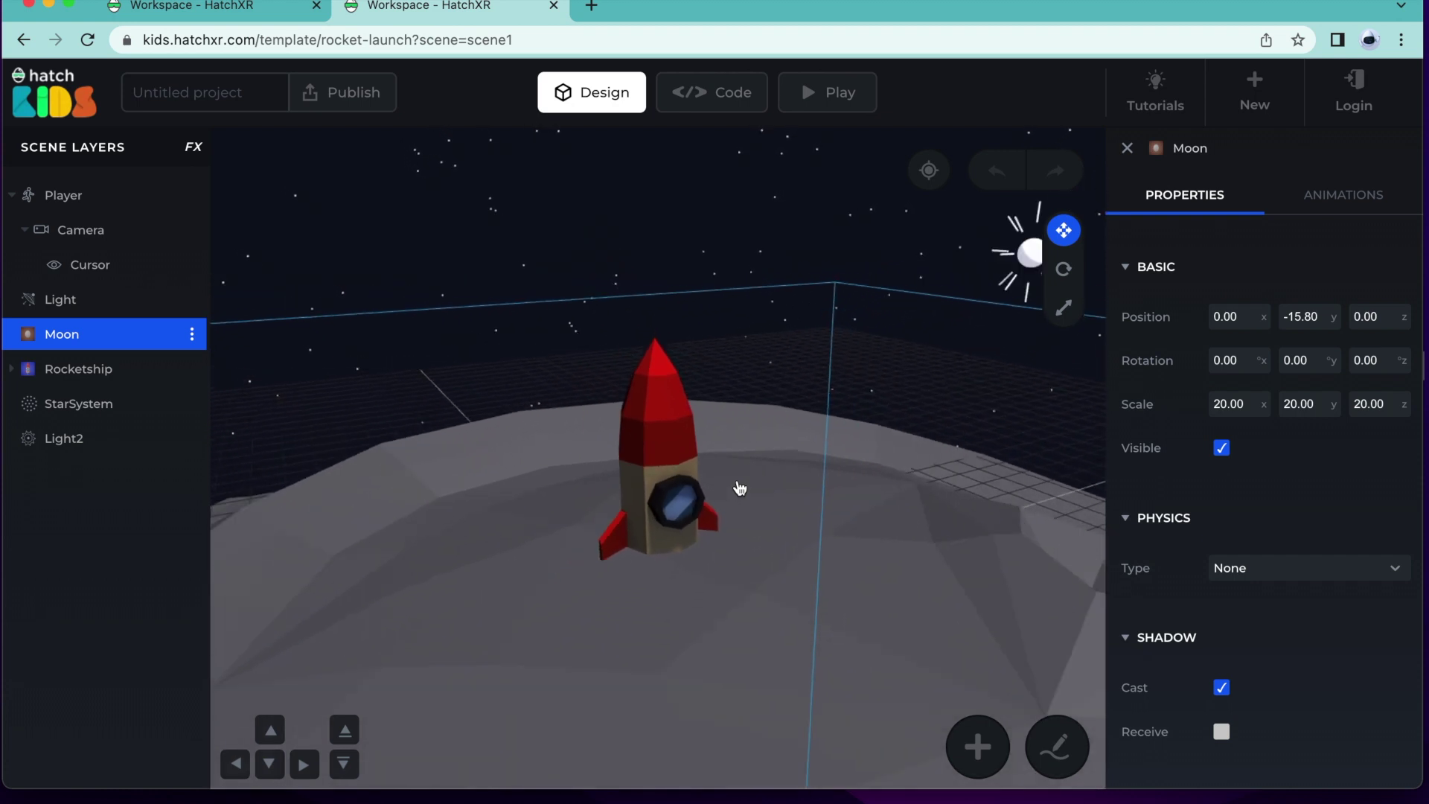
{"action": "scroll", "coordinate": [739, 487], "scroll_direction": "up", "scroll_amount": 2}
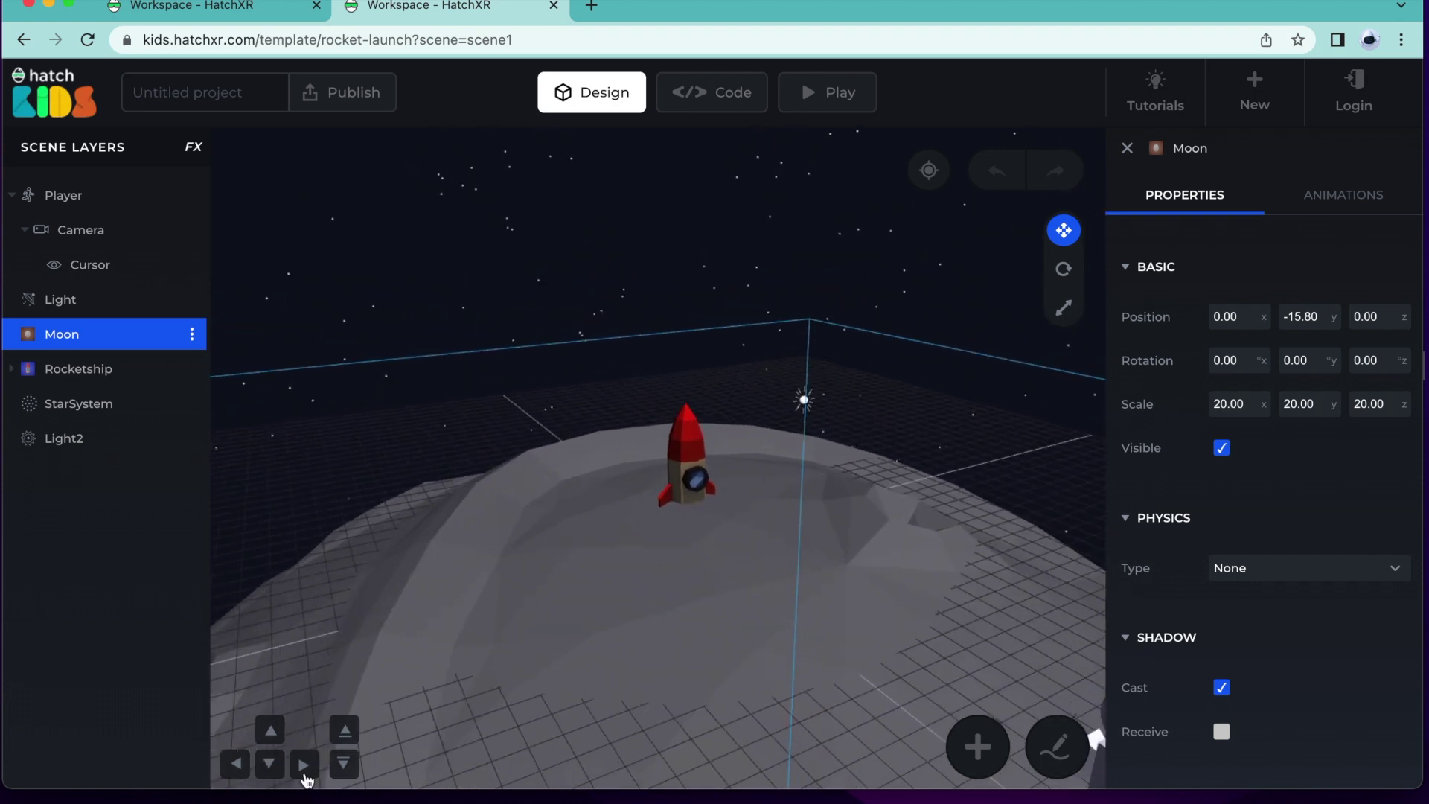
Step: Move the camera left, right, forward and back, then fly up and down over the moon
{"action": "left_click", "coordinate": [237, 766]}
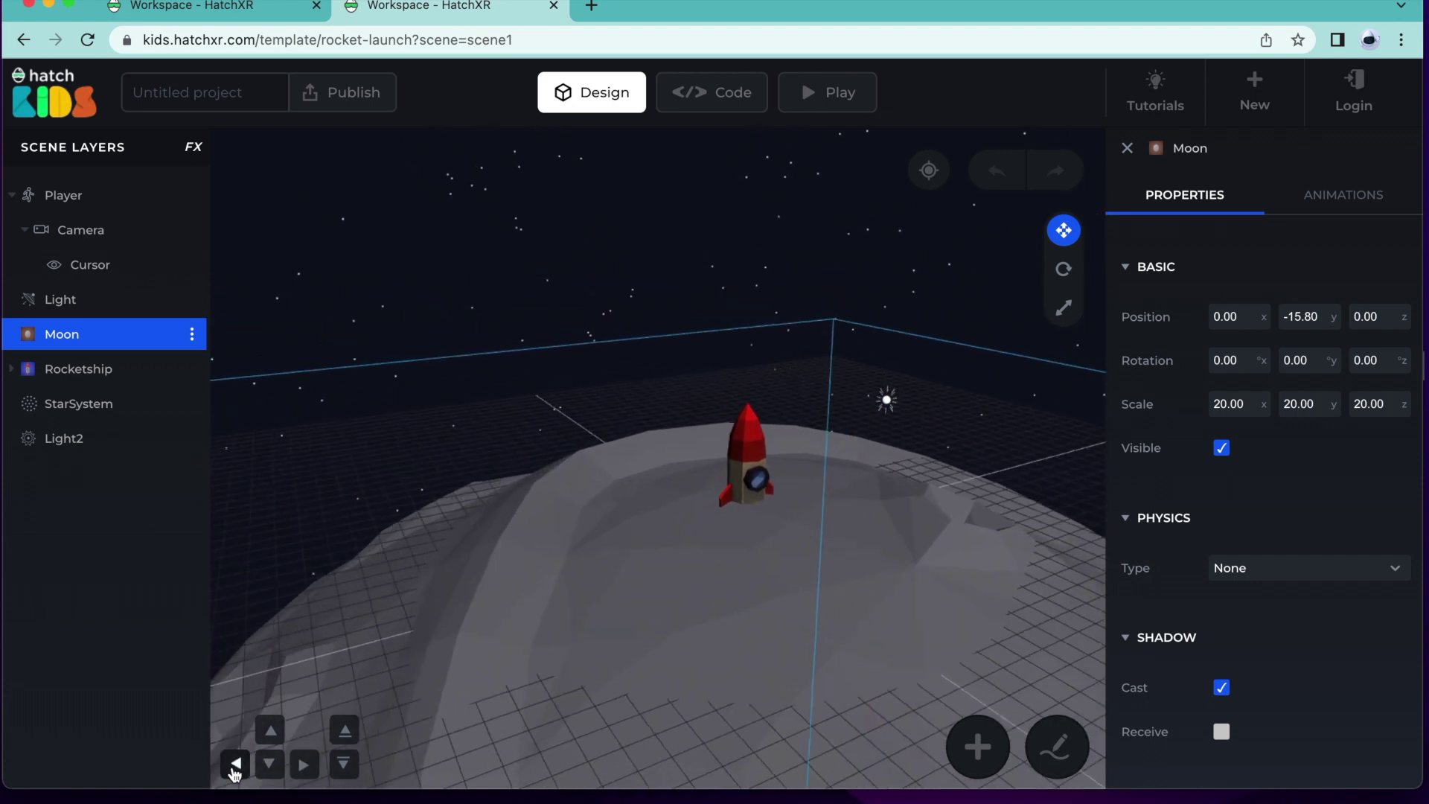
{"action": "left_click", "coordinate": [303, 764]}
{"action": "left_click", "coordinate": [274, 737]}
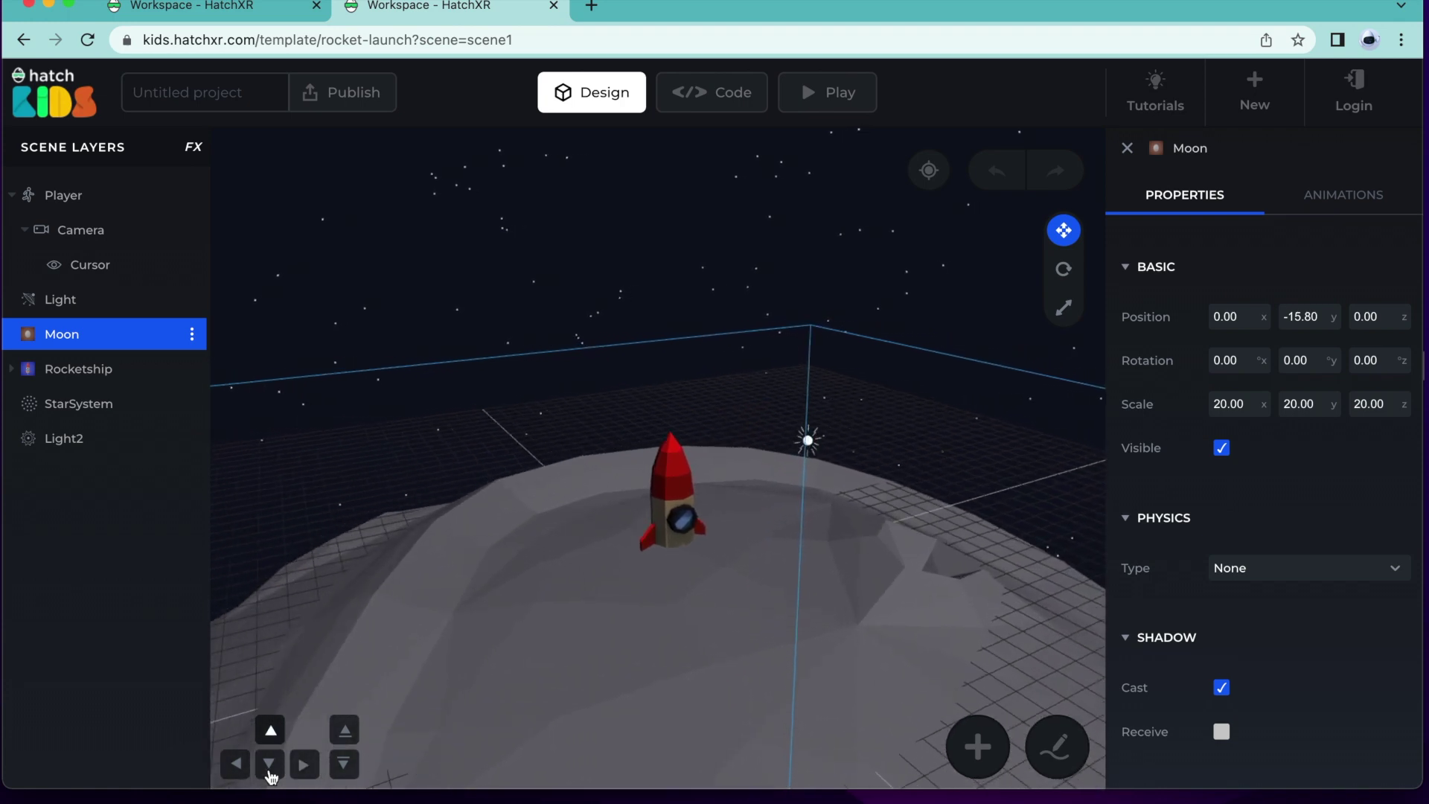
{"action": "left_click", "coordinate": [269, 770]}
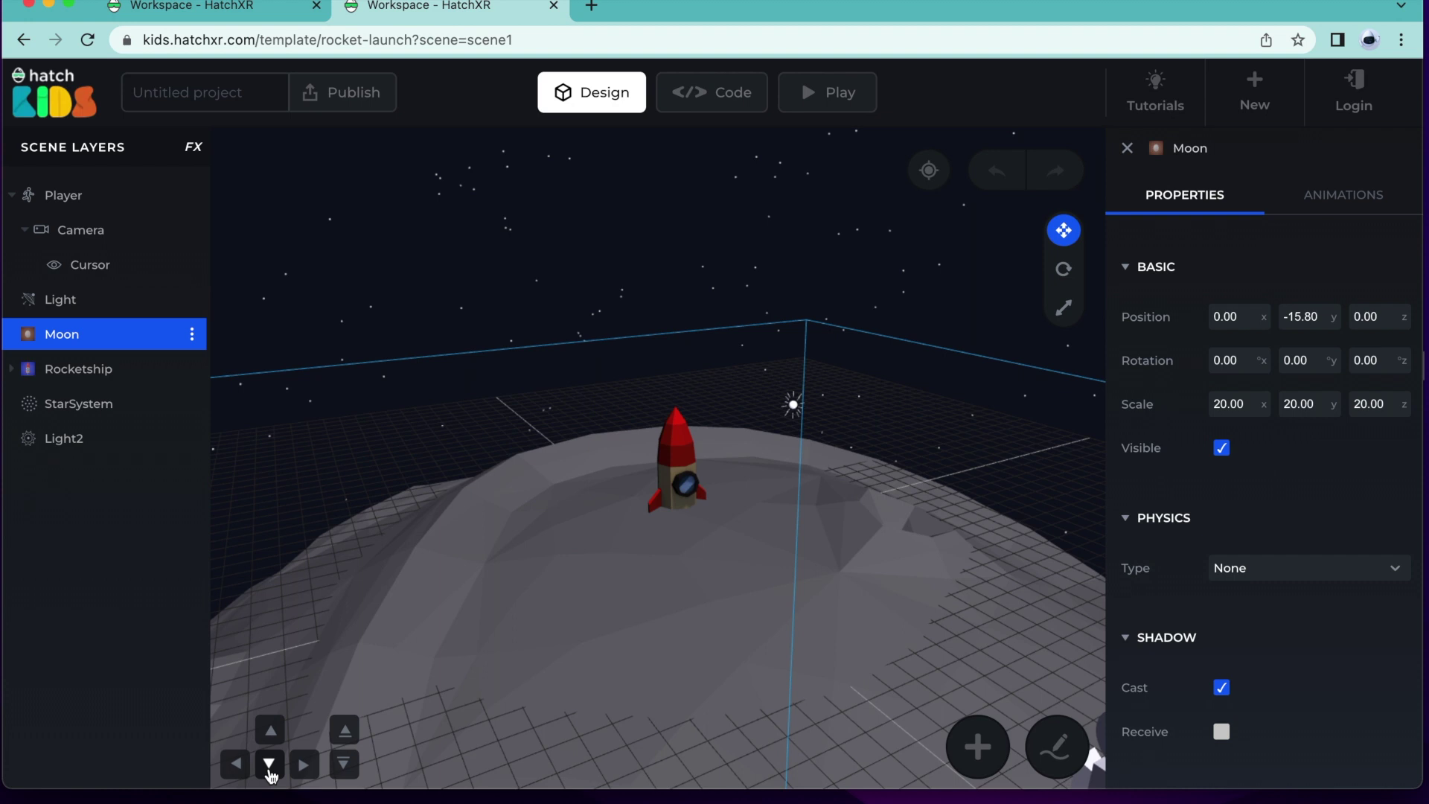
{"action": "left_click", "coordinate": [345, 731]}
{"action": "left_click", "coordinate": [344, 766]}
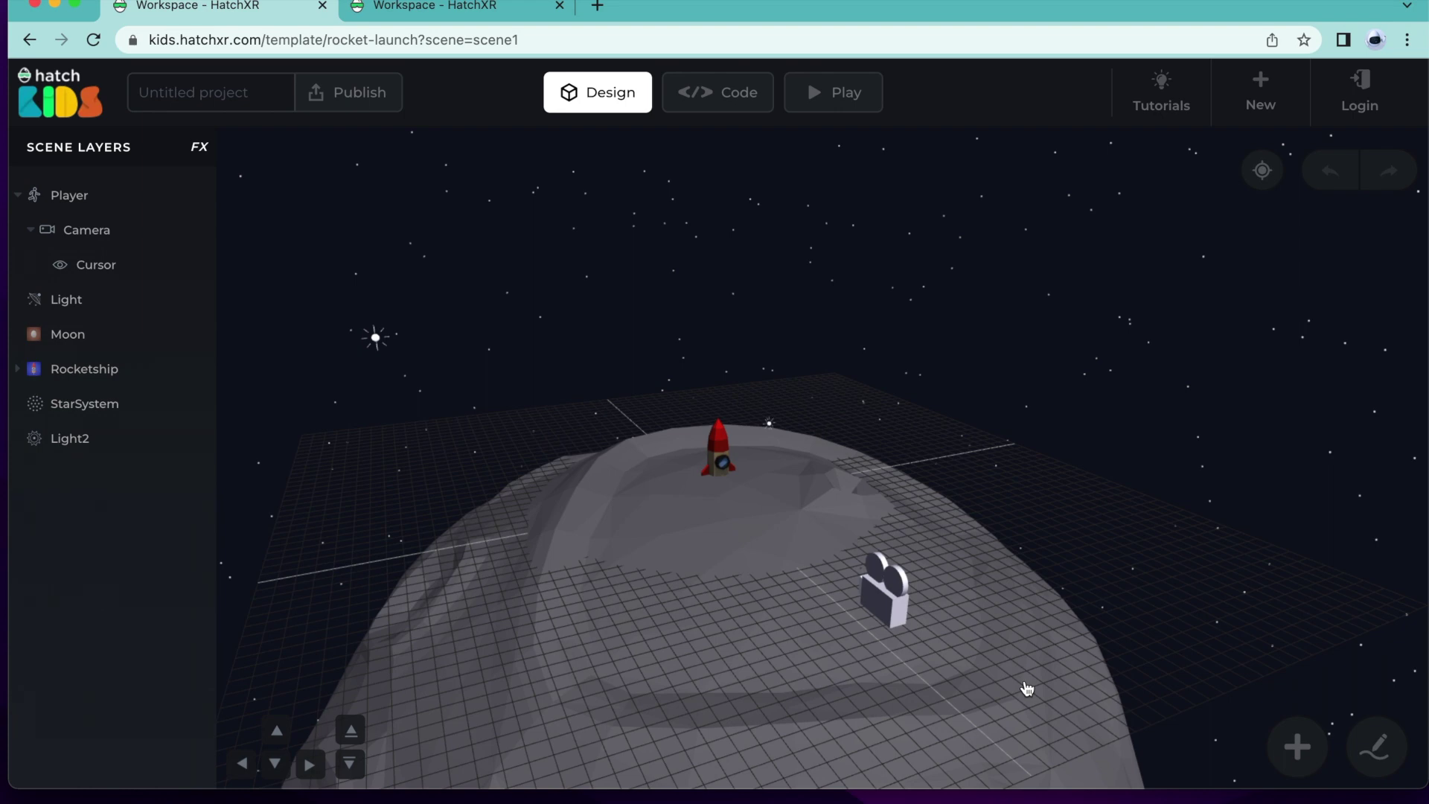
{"action": "left_click", "coordinate": [718, 450]}
{"action": "left_click_drag", "start_coordinate": [767, 482], "coordinate": [810, 537]}
{"action": "left_click", "coordinate": [766, 609]}
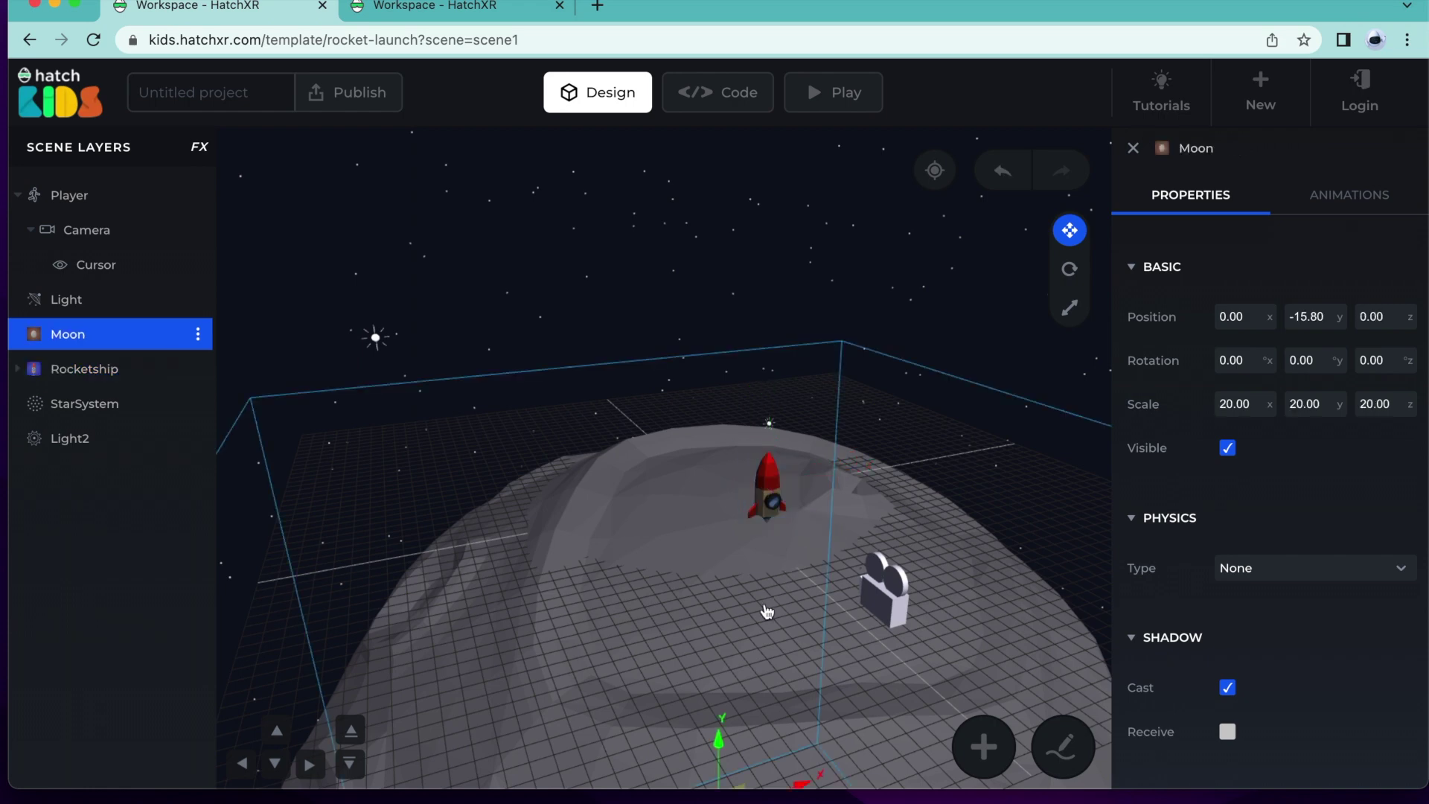
{"action": "left_click", "coordinate": [771, 514]}
{"action": "left_click_drag", "start_coordinate": [821, 534], "coordinate": [769, 493]}
{"action": "left_click", "coordinate": [963, 588]}
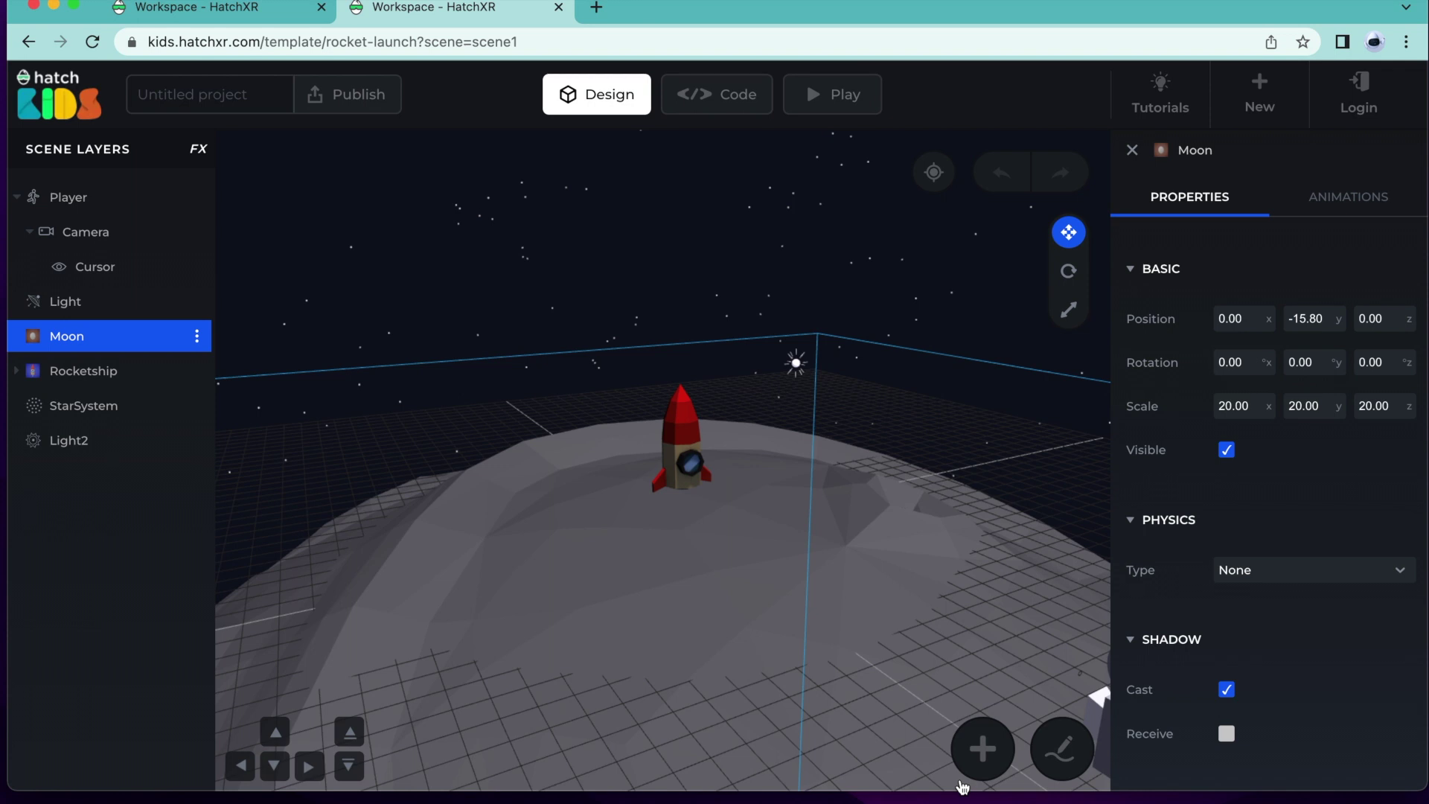
{"action": "left_click", "coordinate": [981, 740]}
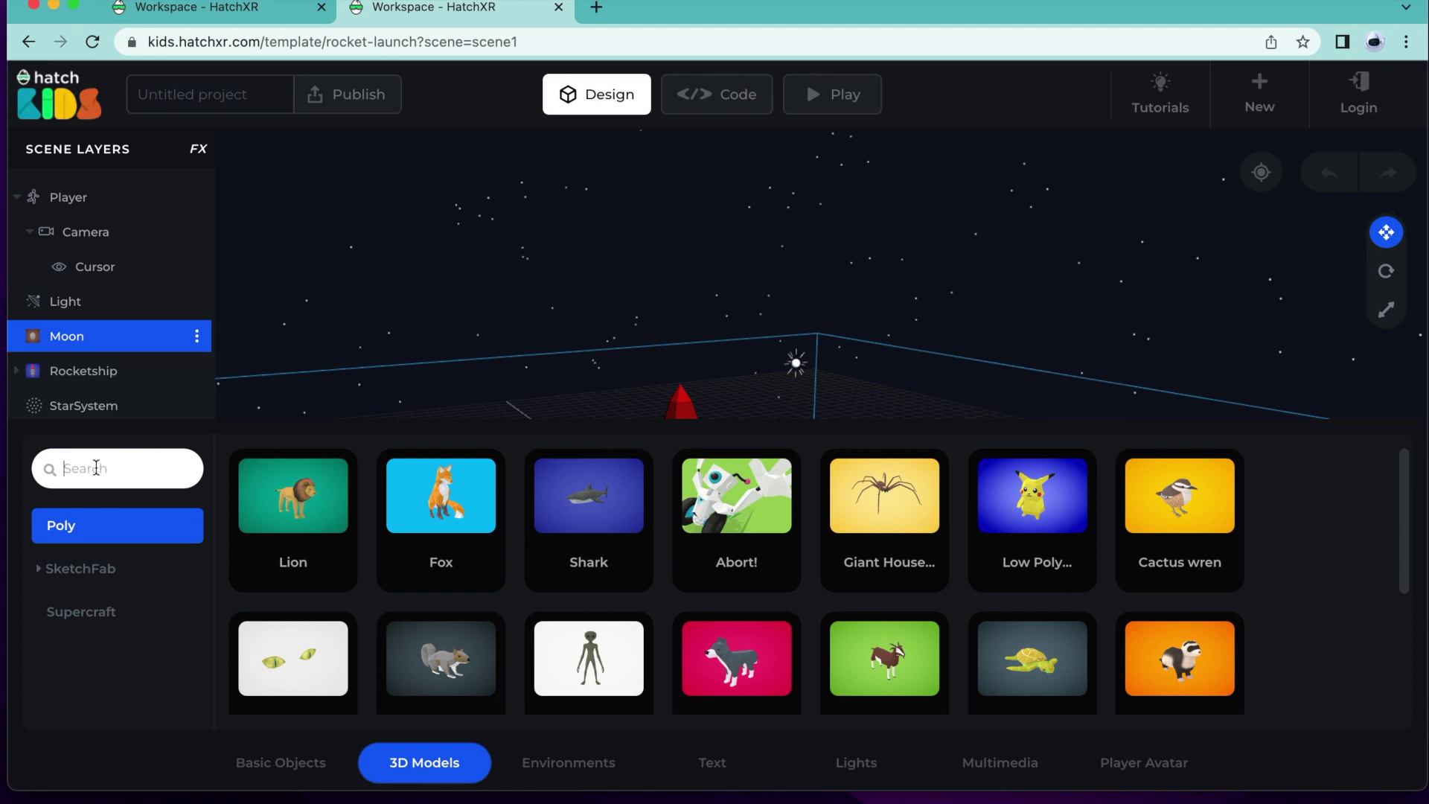
Step: Search 'astron' in 3D Models, add the first Astronaut, and close the asset drawer
{"action": "type", "text": "astronaut"}
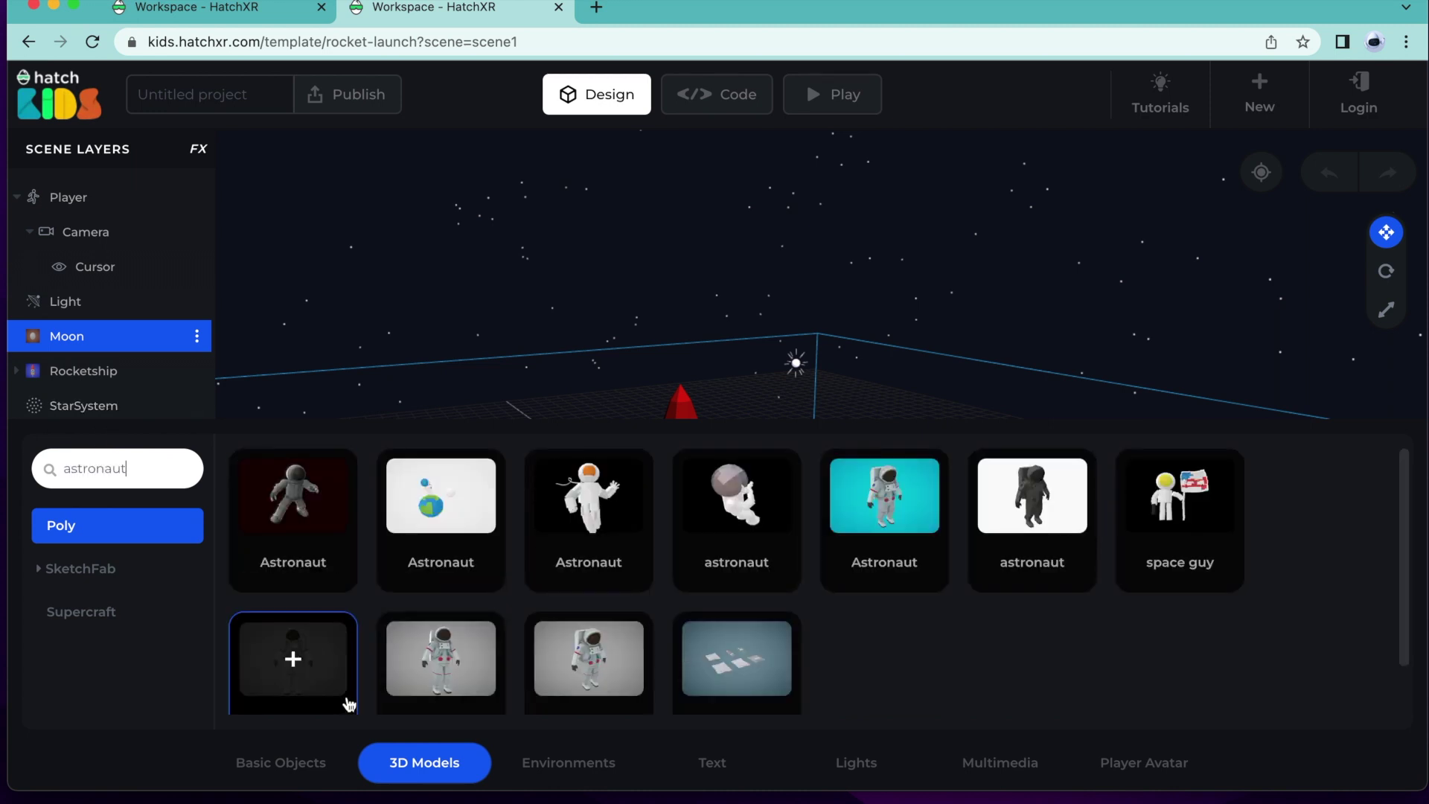
{"action": "left_click", "coordinate": [324, 522]}
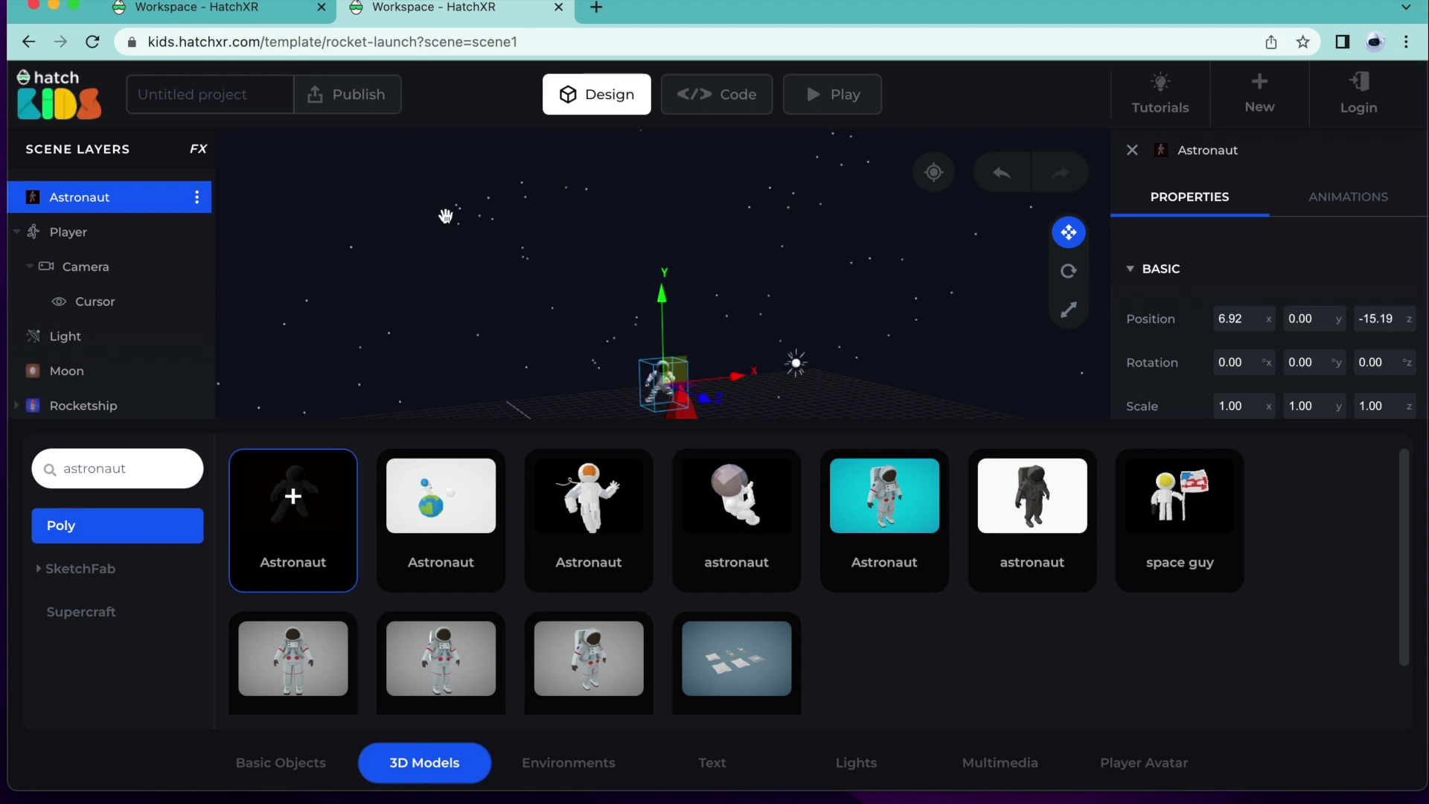
{"action": "left_click", "coordinate": [400, 312]}
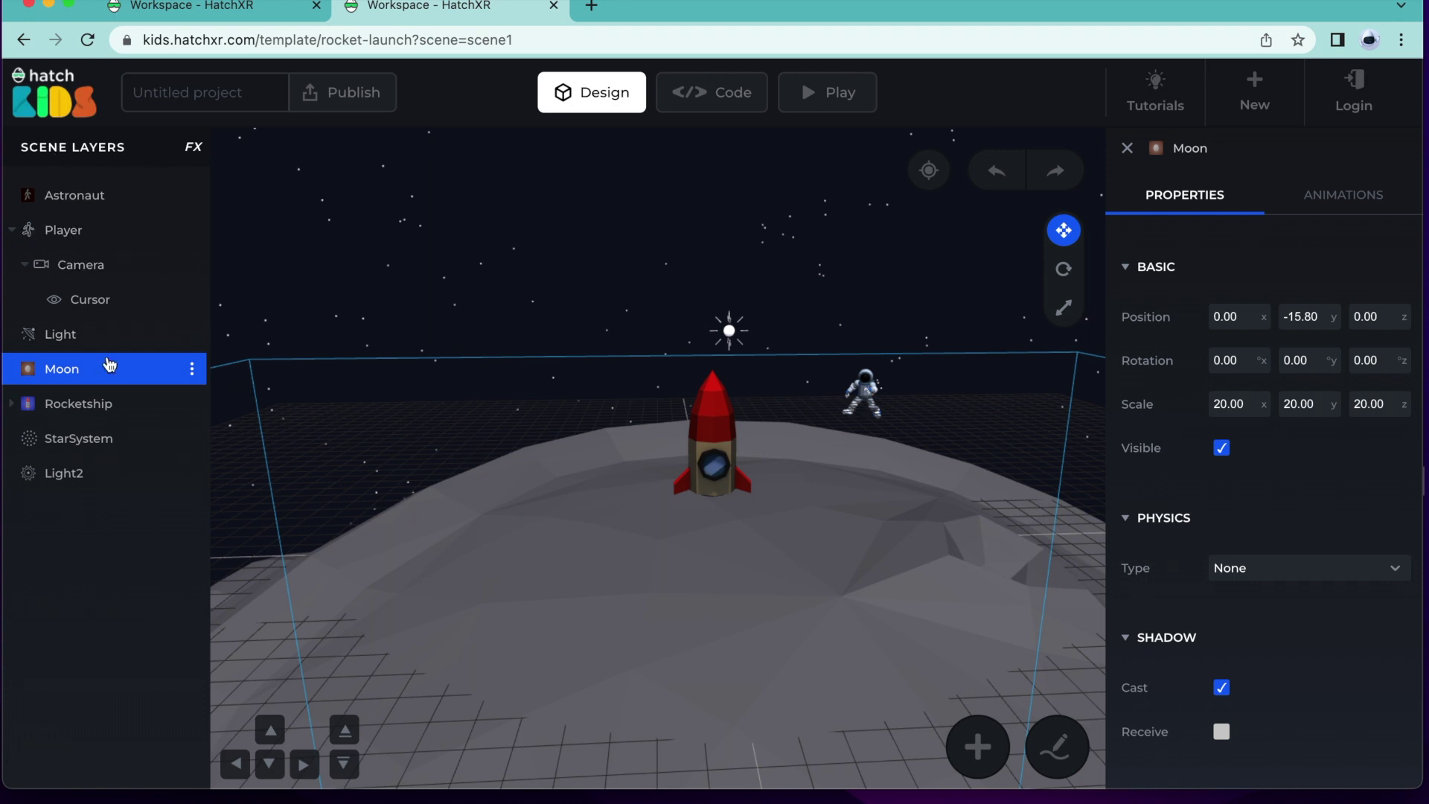
Step: Drag the Astronaut onto the moon beside the rocket, to position 2.63, 1.53, -0.48
{"action": "left_click", "coordinate": [82, 197]}
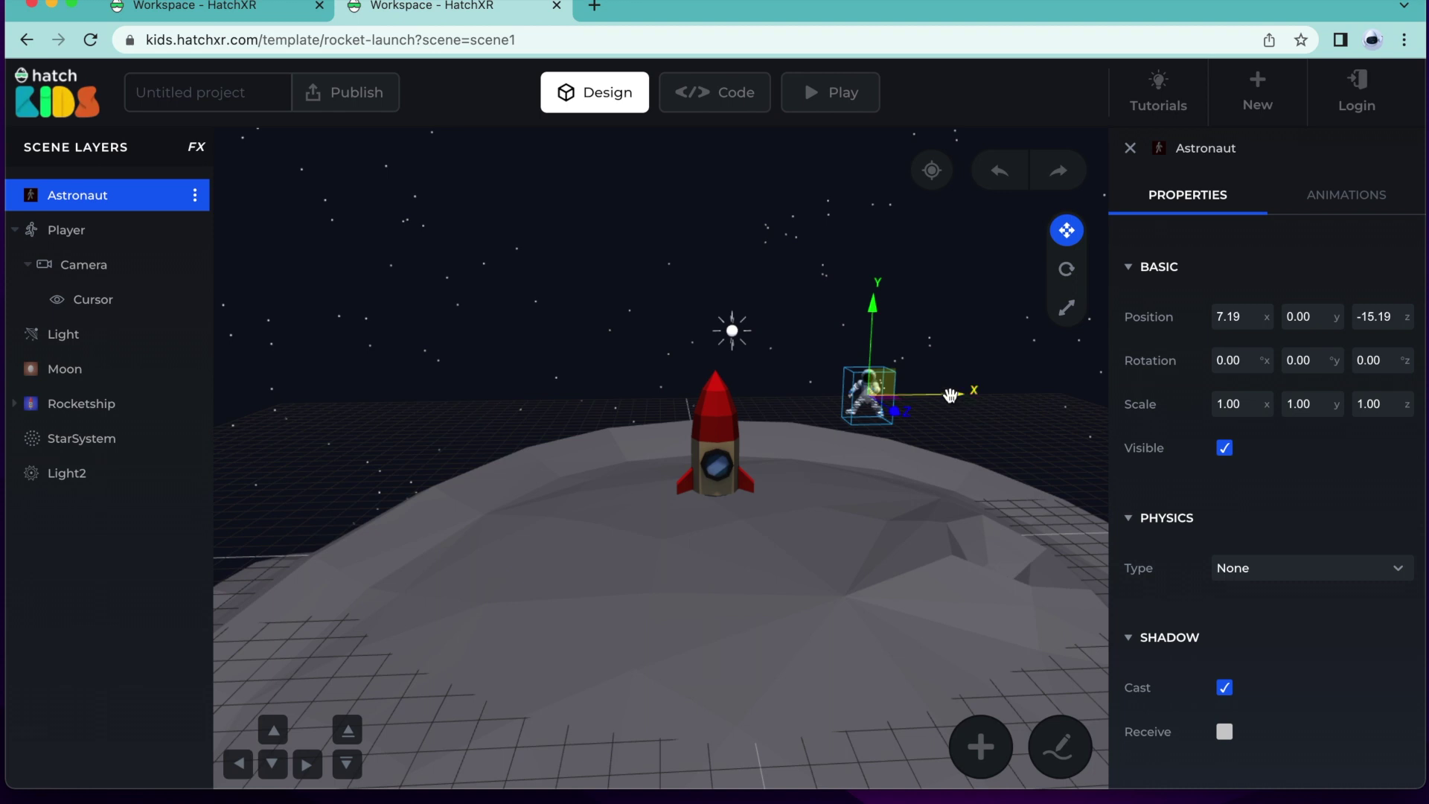
{"action": "mouse_move", "coordinate": [951, 394]}
{"action": "left_mouse_down"}
{"action": "mouse_move", "coordinate": [992, 395]}
{"action": "mouse_move", "coordinate": [906, 395]}
{"action": "mouse_move", "coordinate": [927, 398]}
{"action": "left_mouse_up"}
{"action": "mouse_move", "coordinate": [848, 305]}
{"action": "left_mouse_down"}
{"action": "mouse_move", "coordinate": [855, 223]}
{"action": "mouse_move", "coordinate": [848, 354]}
{"action": "mouse_move", "coordinate": [850, 321]}
{"action": "left_mouse_up"}
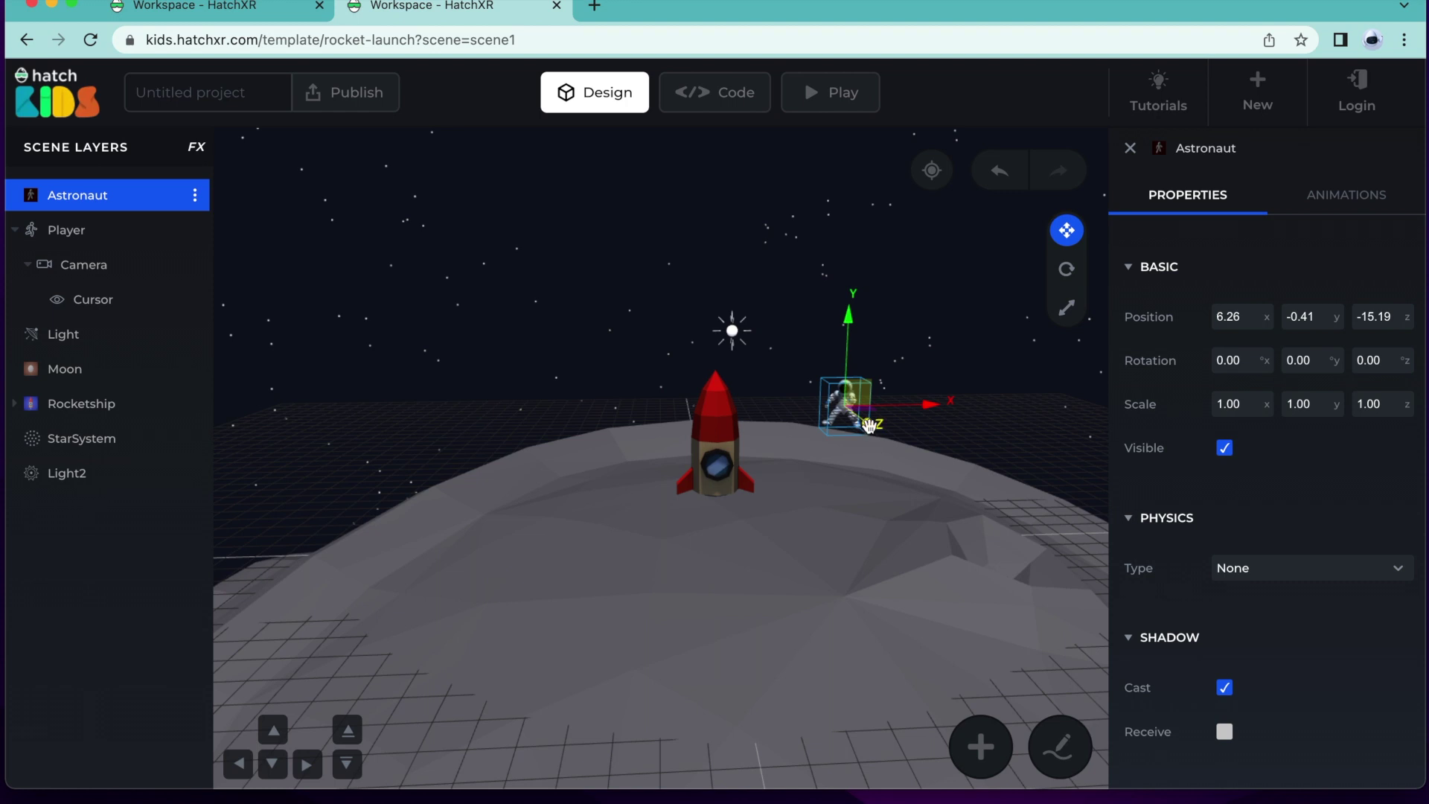
{"action": "left_click_drag", "start_coordinate": [867, 422], "coordinate": [829, 387]}
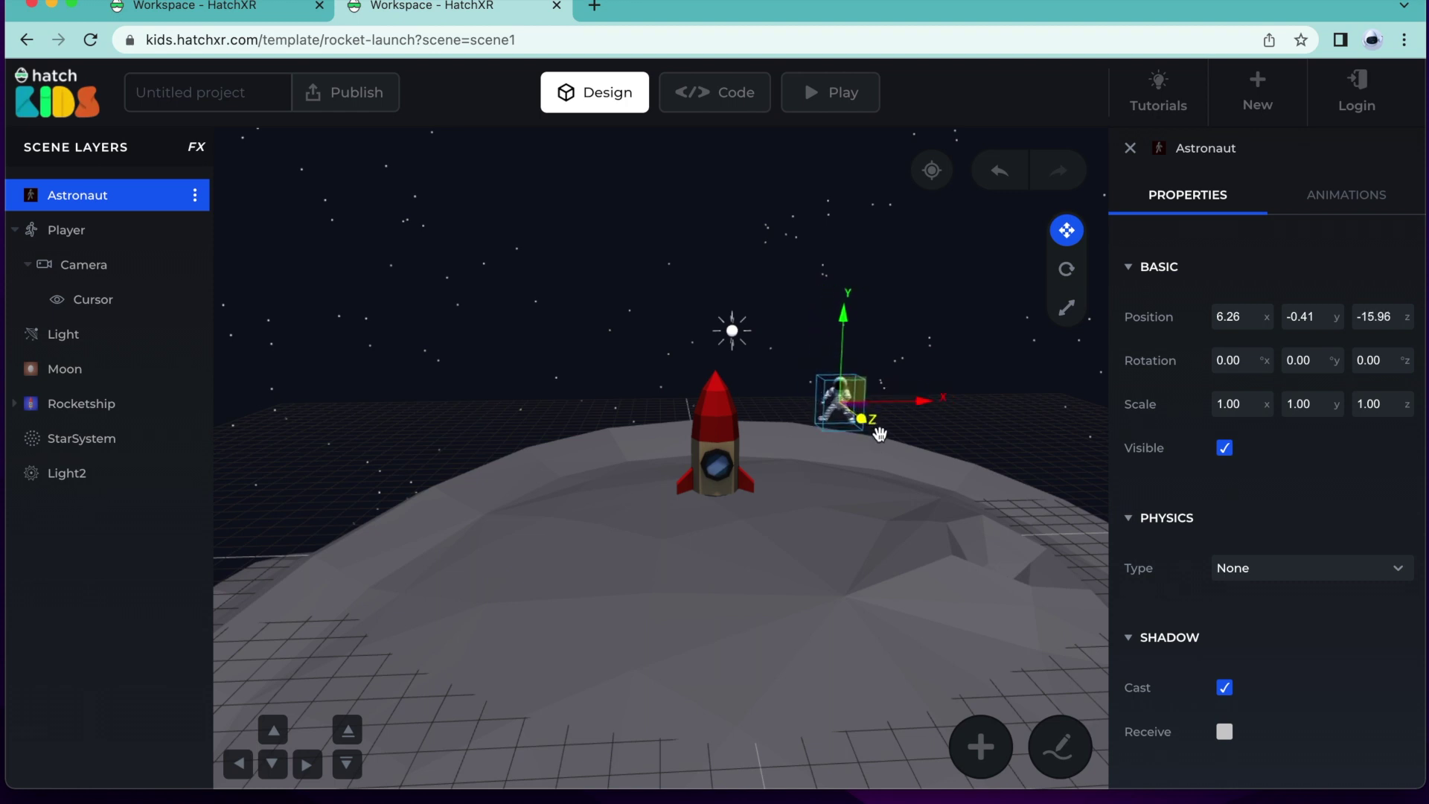
{"action": "left_click_drag", "start_coordinate": [879, 431], "coordinate": [926, 514]}
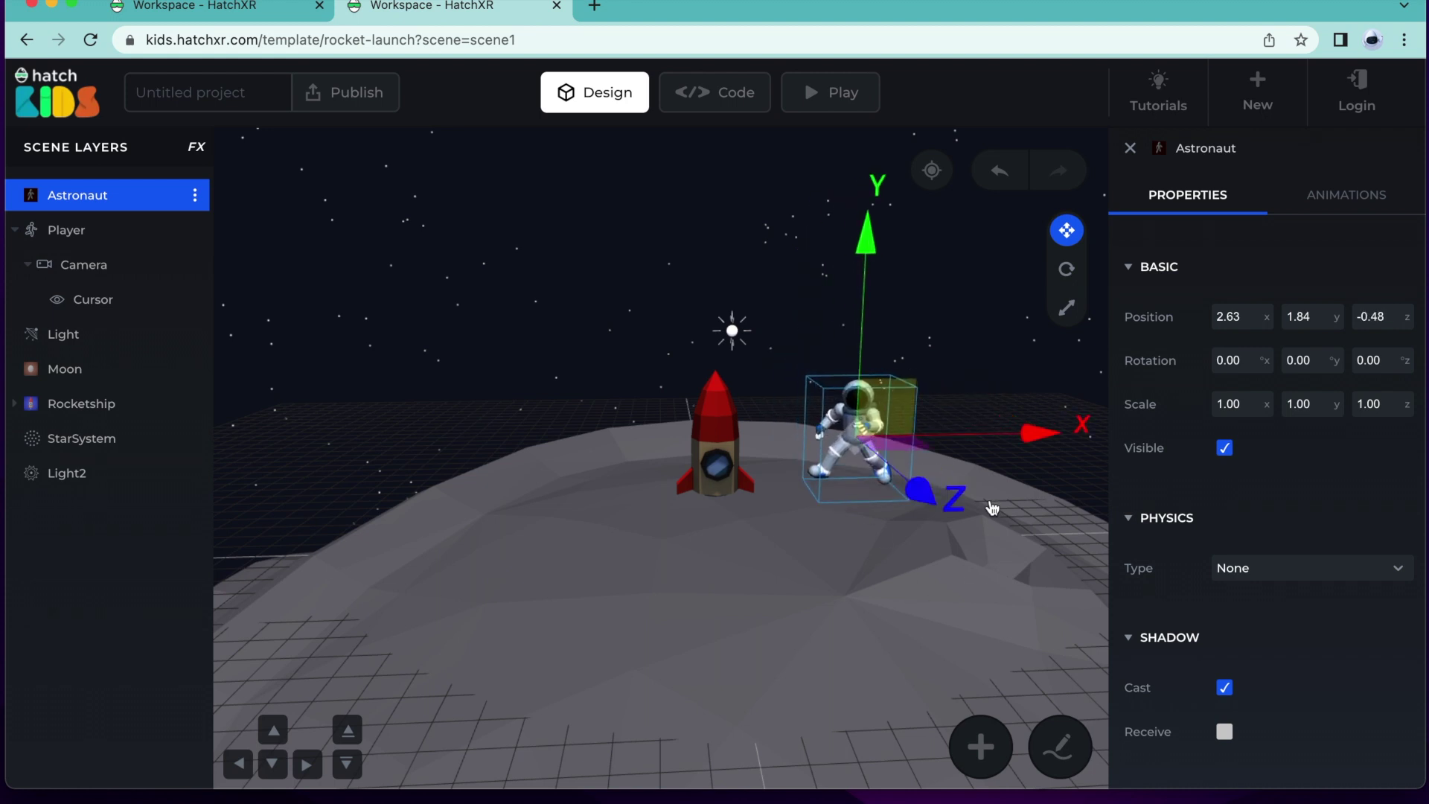
{"action": "mouse_move", "coordinate": [864, 225]}
{"action": "left_mouse_down"}
{"action": "mouse_move", "coordinate": [869, 250]}
{"action": "mouse_move", "coordinate": [868, 227]}
{"action": "left_mouse_up"}
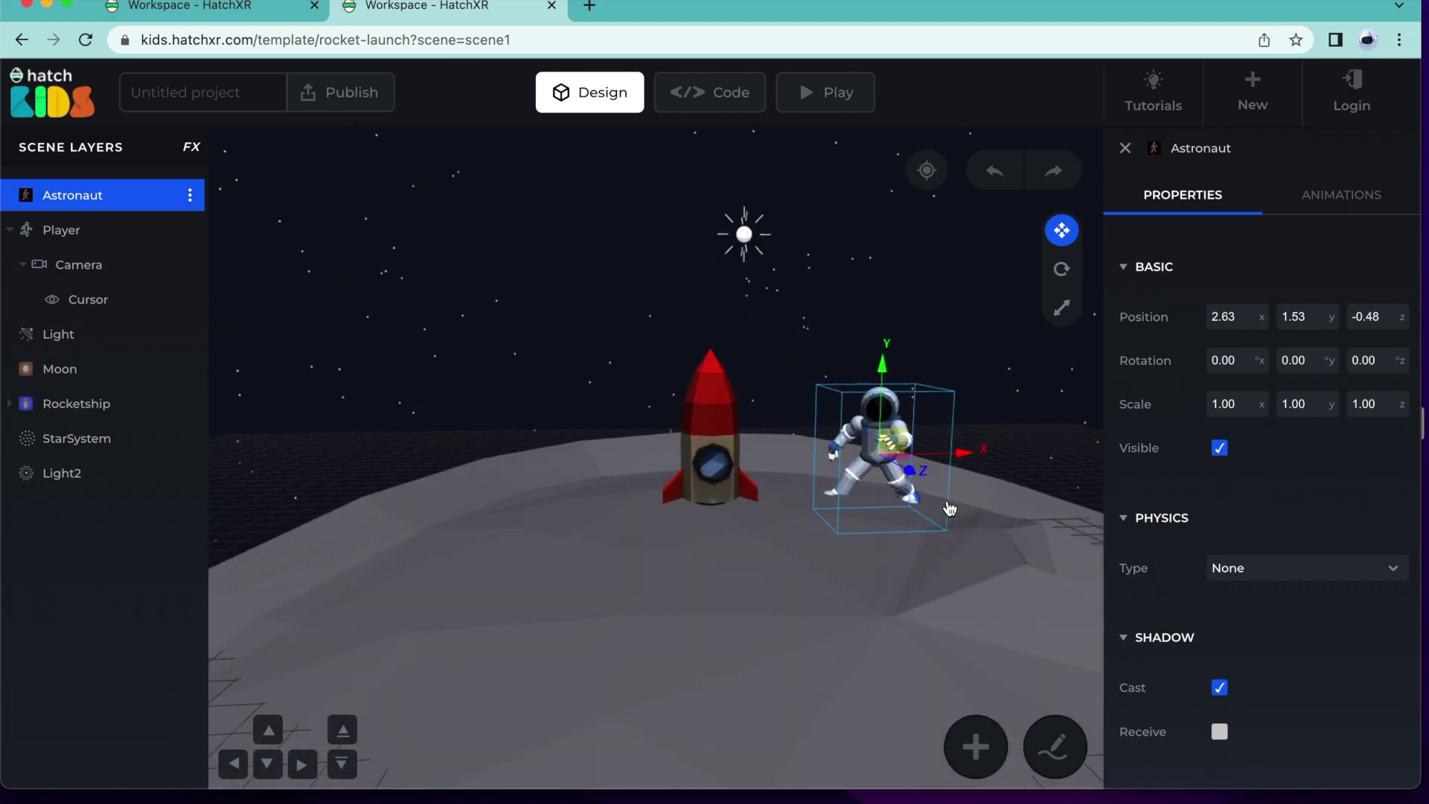
{"action": "mouse_move", "coordinate": [949, 508]}
{"action": "left_mouse_down"}
{"action": "mouse_move", "coordinate": [809, 609]}
{"action": "mouse_move", "coordinate": [622, 543]}
{"action": "mouse_move", "coordinate": [659, 468]}
{"action": "mouse_move", "coordinate": [955, 492]}
{"action": "left_mouse_up"}
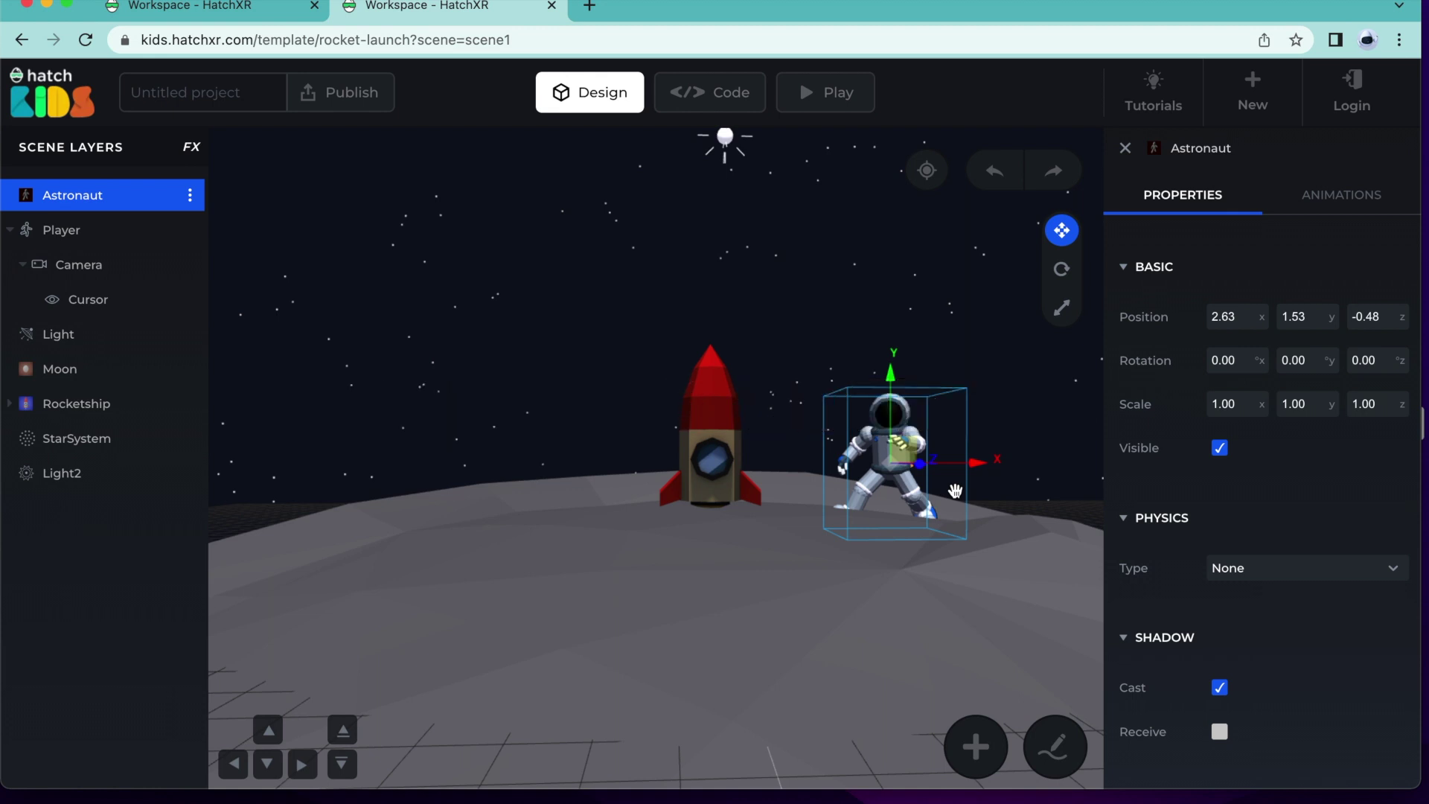
Step: With the Scale tool active, select the Rocketship and focus its x scale value
{"action": "left_click", "coordinate": [731, 423]}
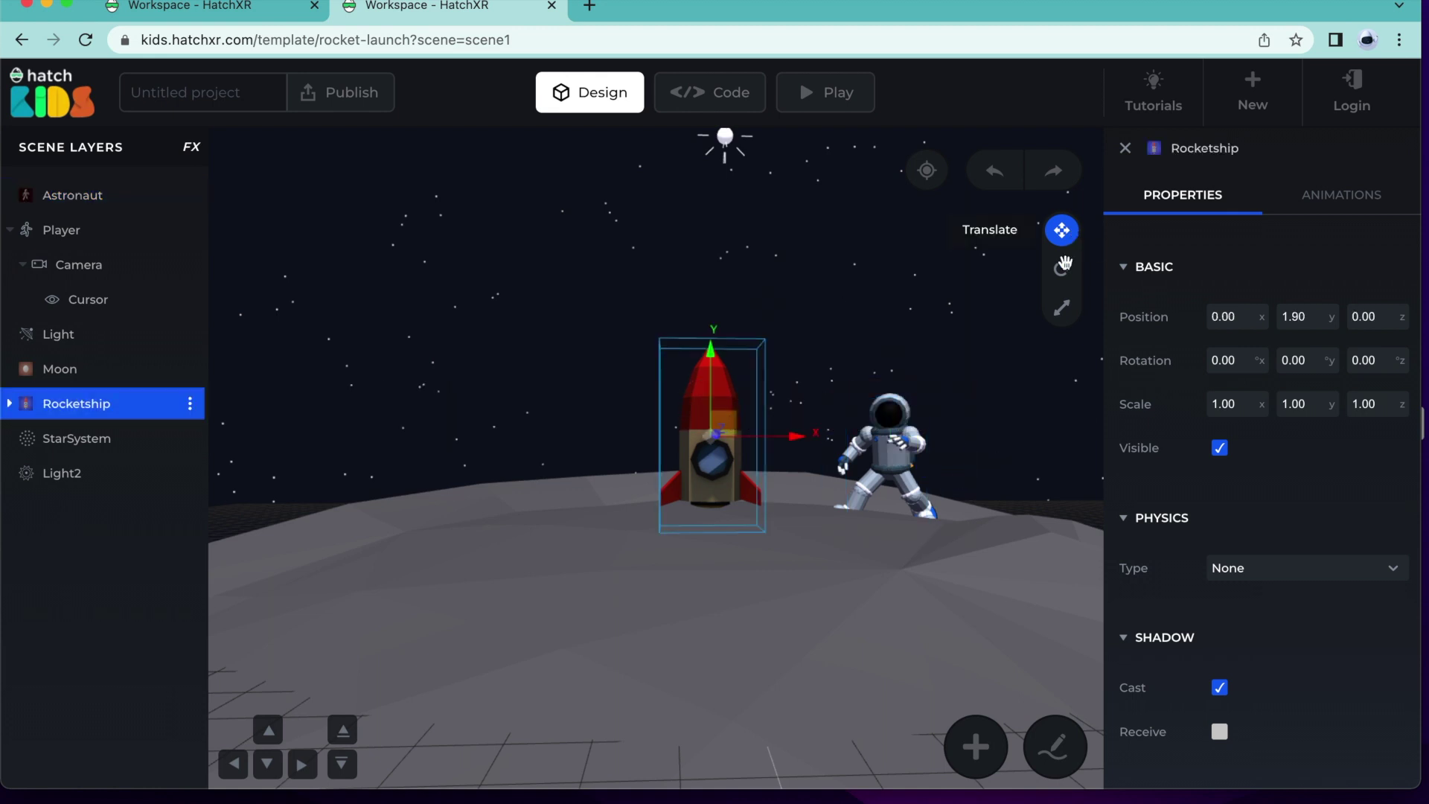
{"action": "left_click", "coordinate": [1062, 311]}
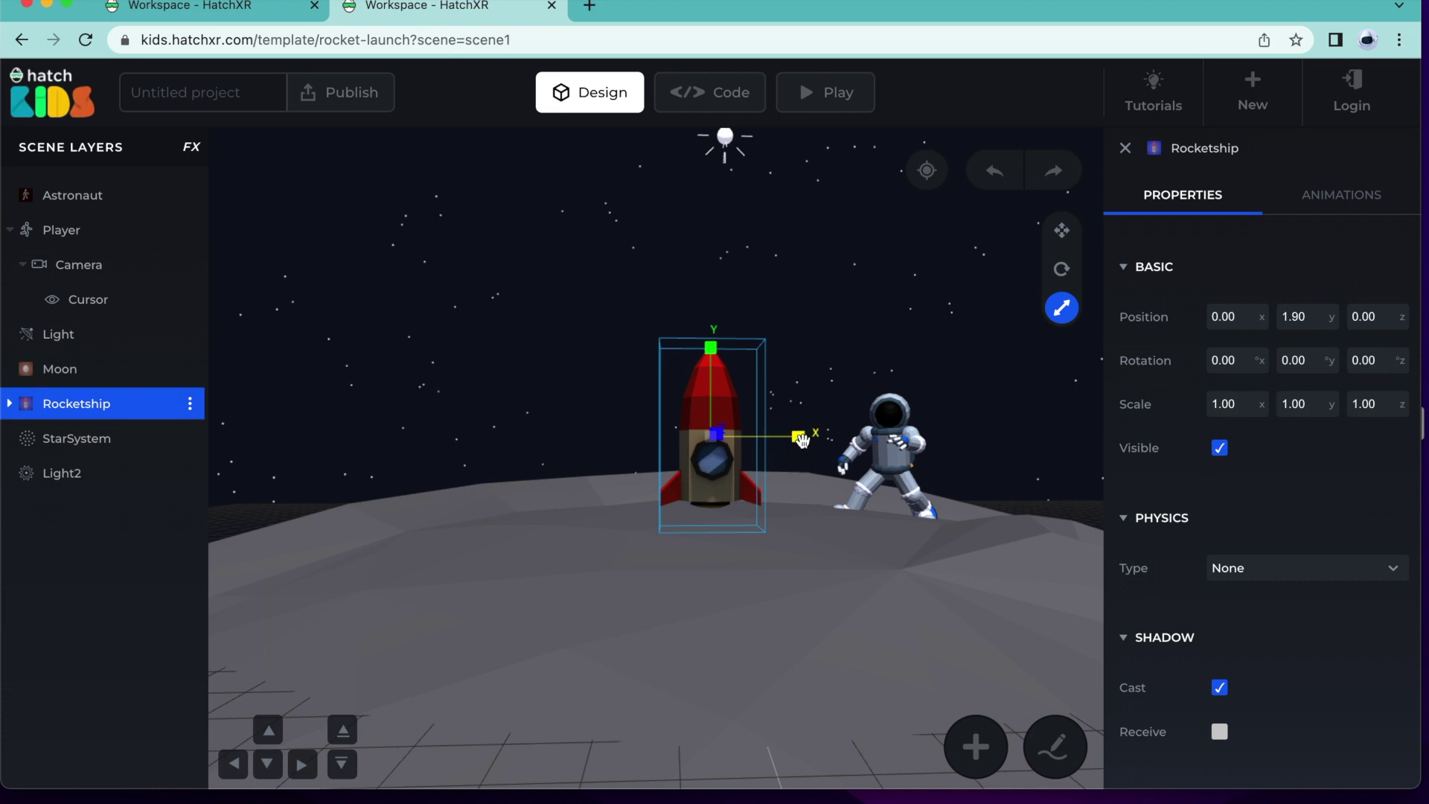
{"action": "left_click", "coordinate": [866, 620]}
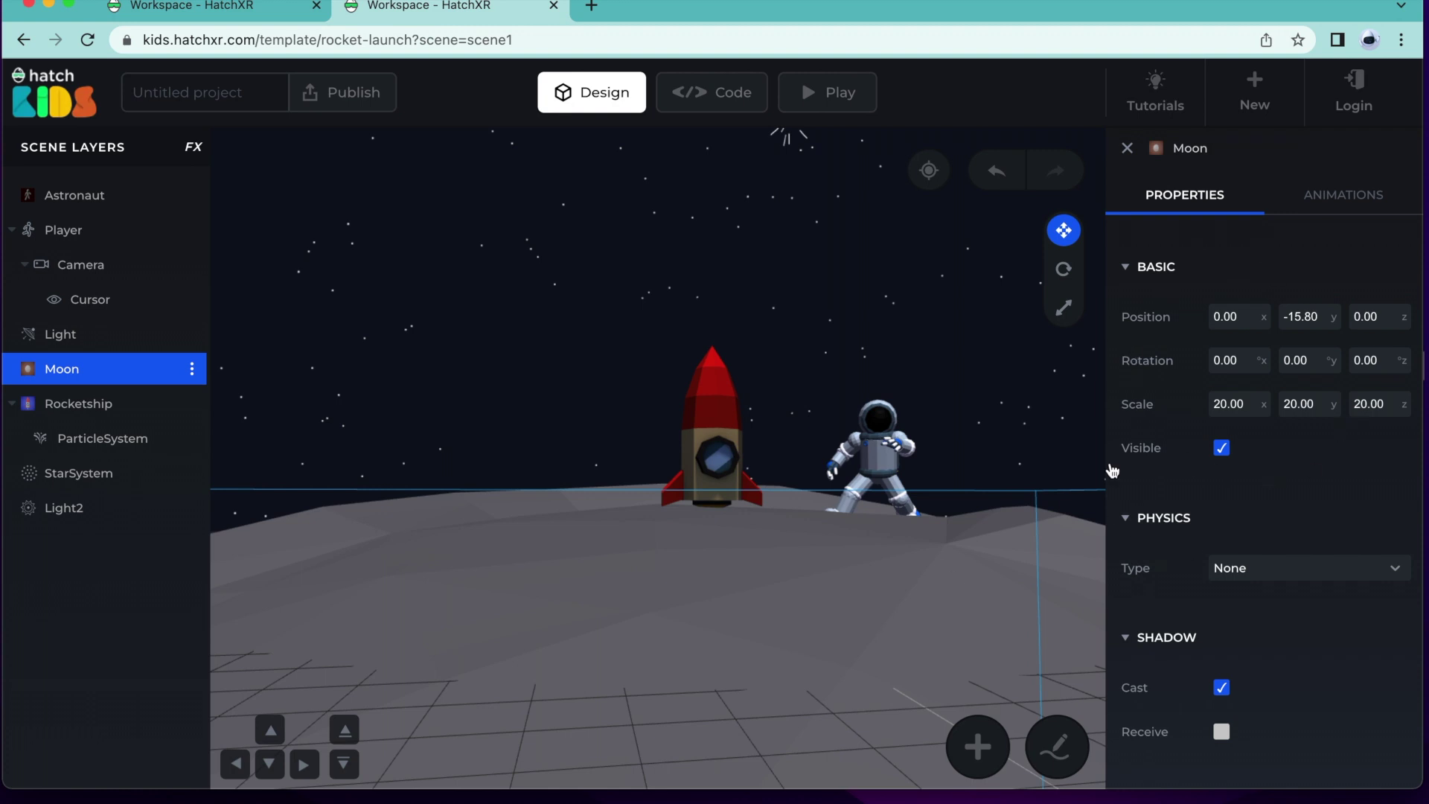
{"action": "left_click", "coordinate": [717, 392]}
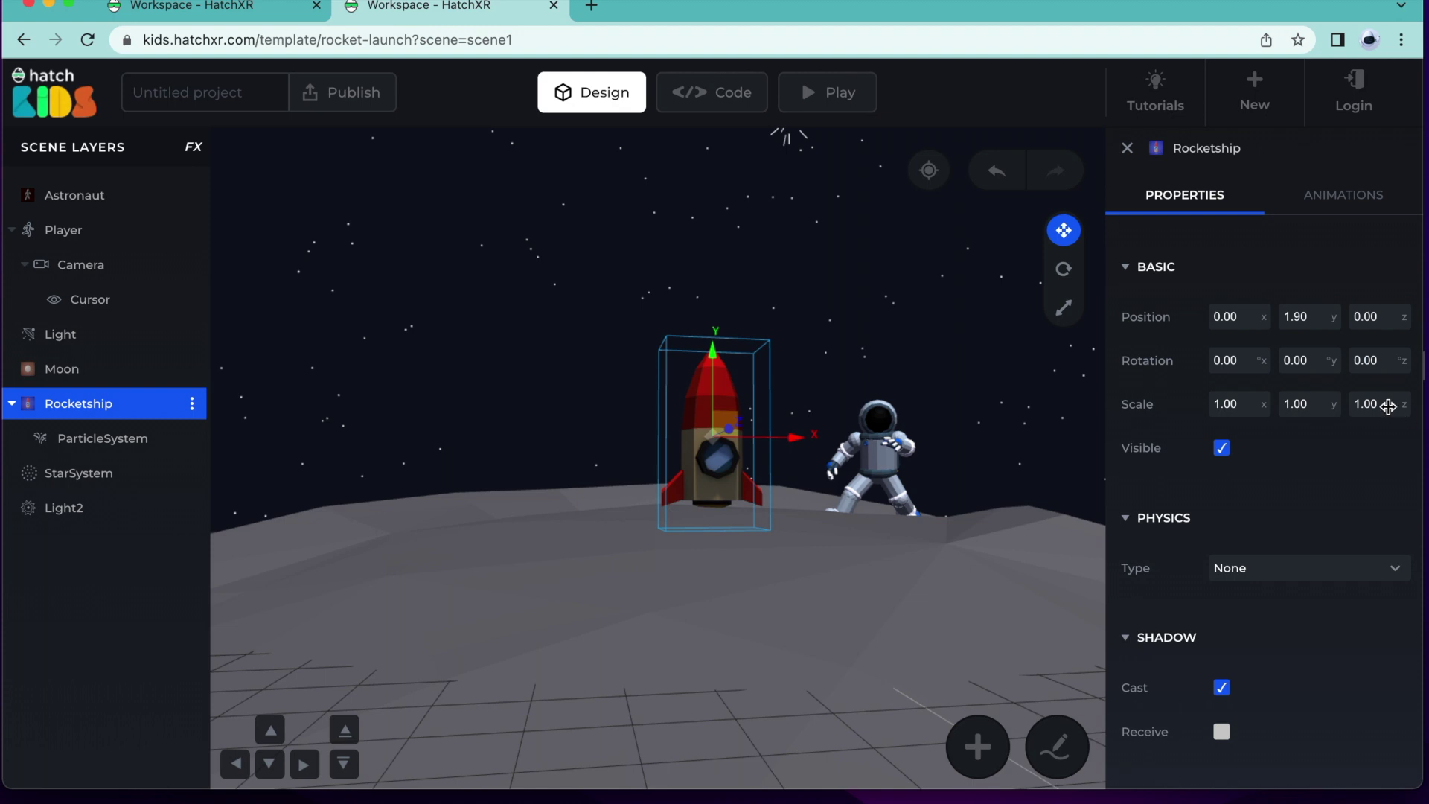
{"action": "left_click", "coordinate": [1231, 399]}
Step: Set the Rocketship's scale to 2 on x, y and z, and raise it to height 2.82
{"action": "type", "text": "2"}
{"action": "key", "text": "Return"}
{"action": "key", "text": "Tab"}
{"action": "type", "text": "2"}
{"action": "key", "text": "Tab"}
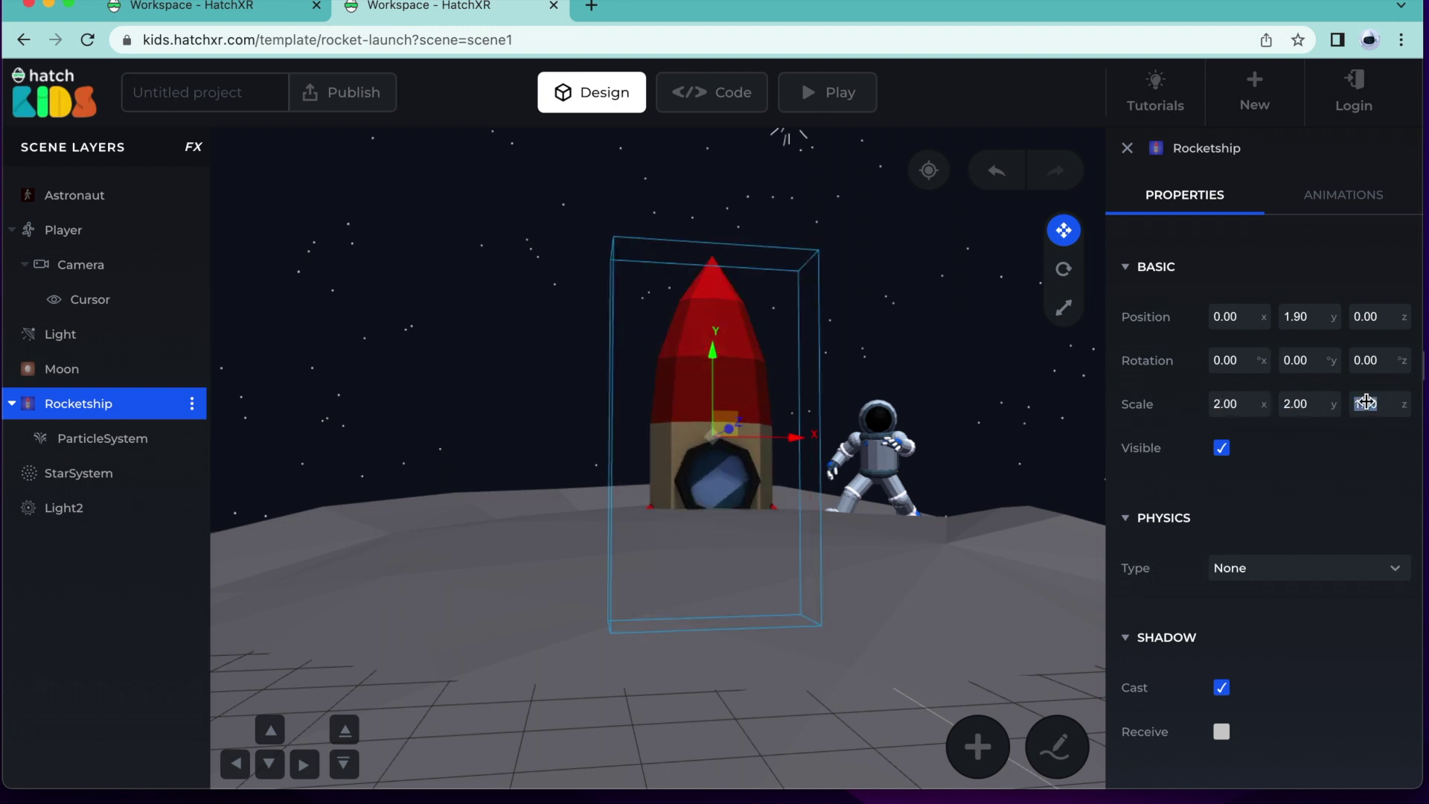
{"action": "type", "text": "2"}
{"action": "key", "text": "Return"}
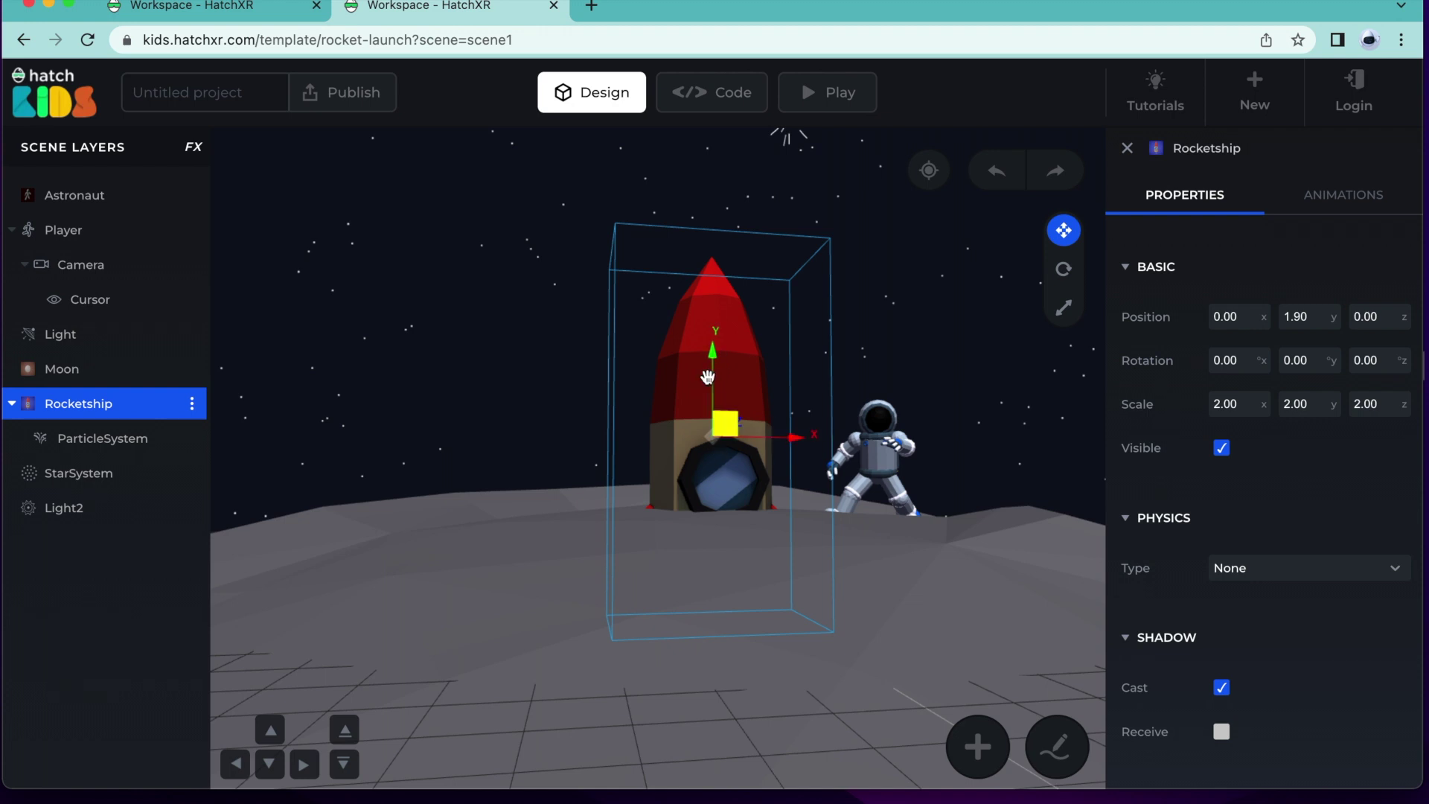
{"action": "left_click_drag", "start_coordinate": [713, 370], "coordinate": [712, 303]}
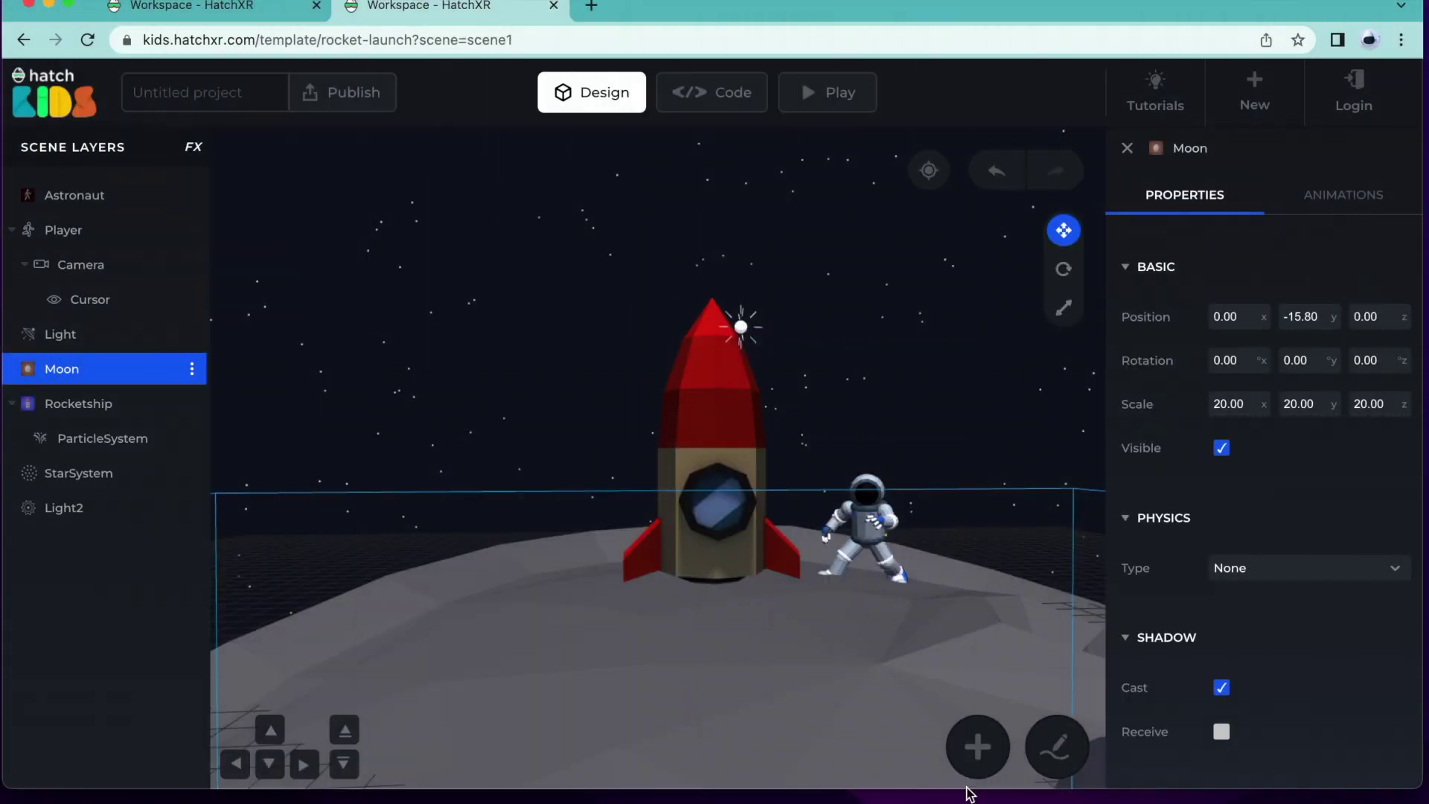
{"action": "left_click", "coordinate": [722, 396]}
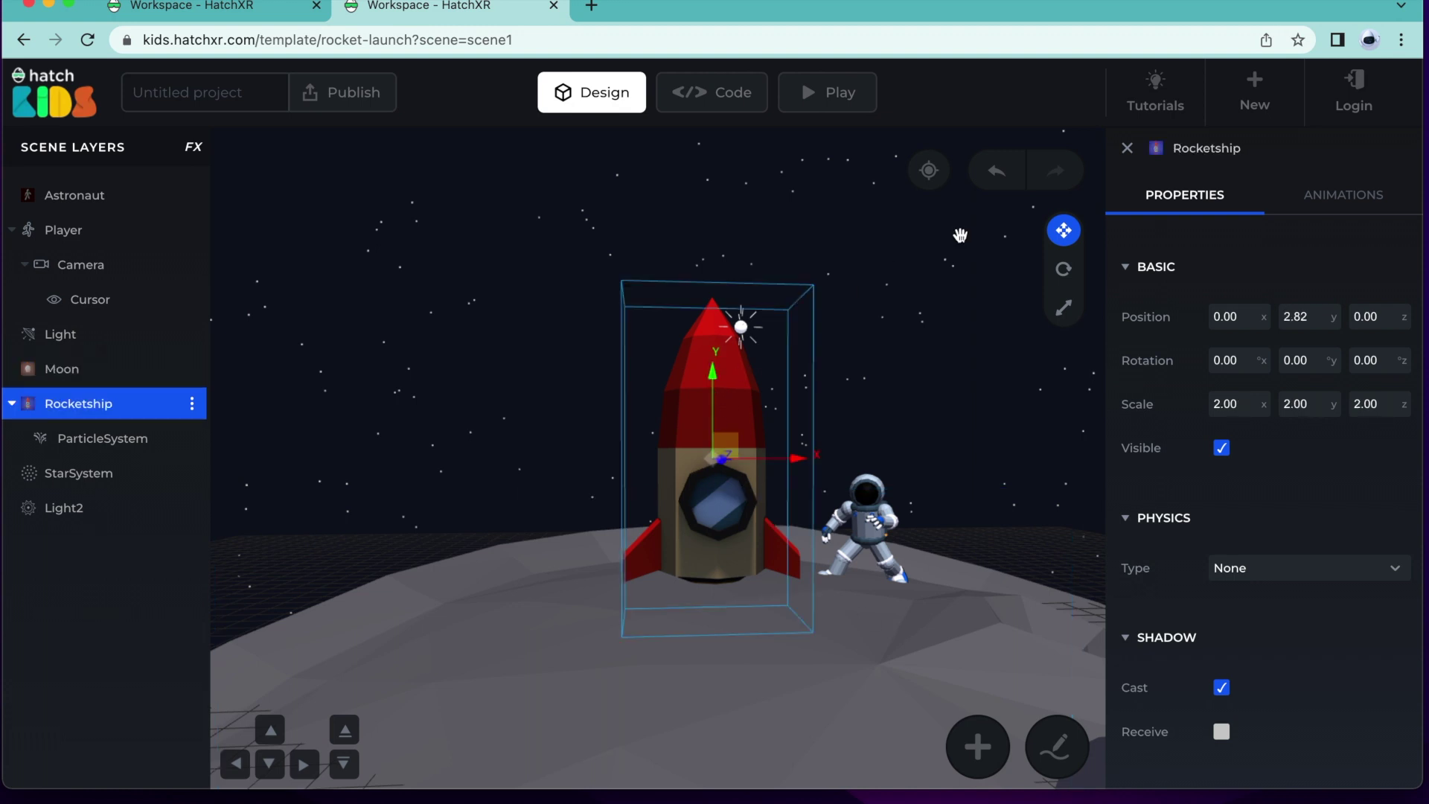
Step: Rotate the Rocketship about 84 degrees around its vertical axis, then select the astronaut and moon
{"action": "left_click", "coordinate": [1062, 272]}
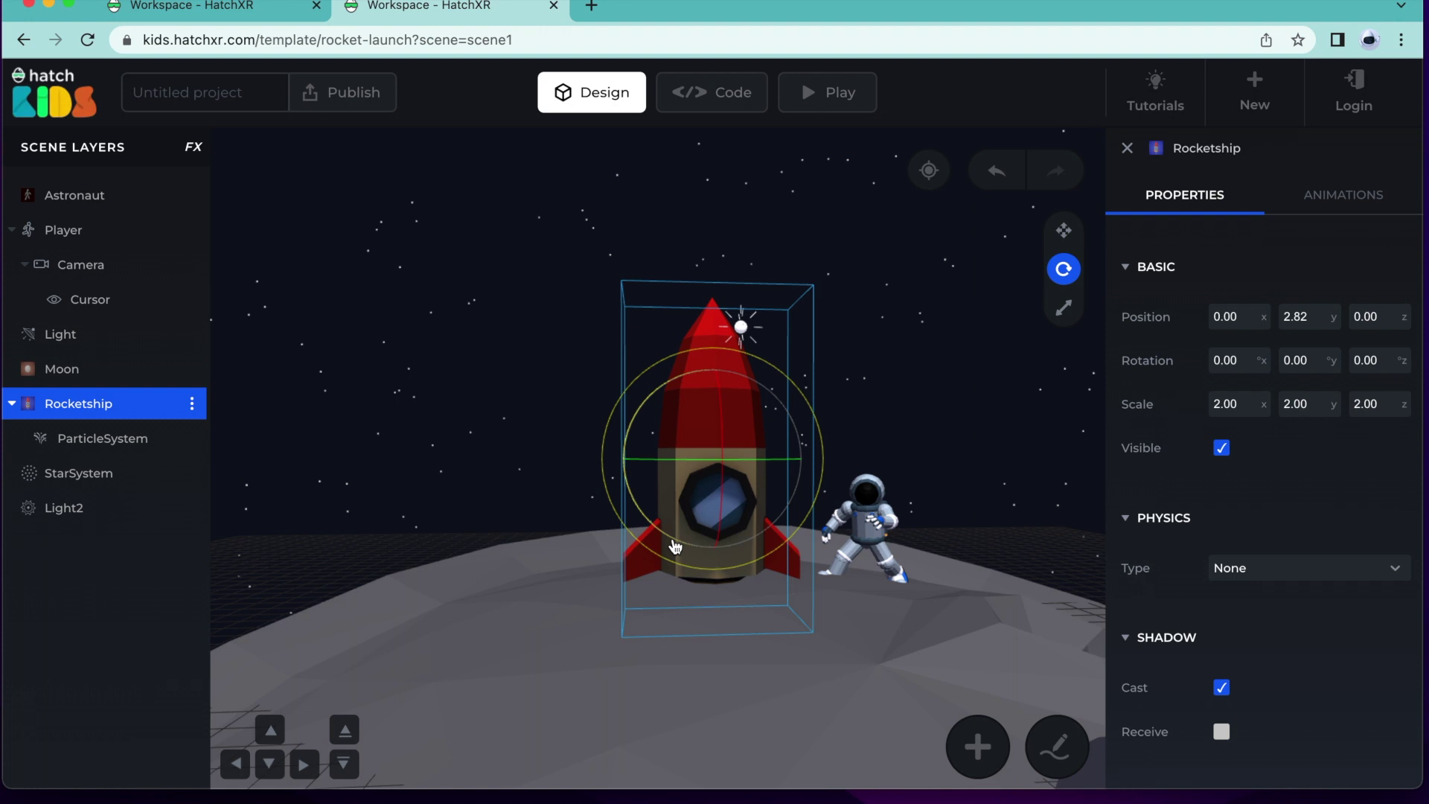
{"action": "left_click_drag", "start_coordinate": [668, 548], "coordinate": [872, 517]}
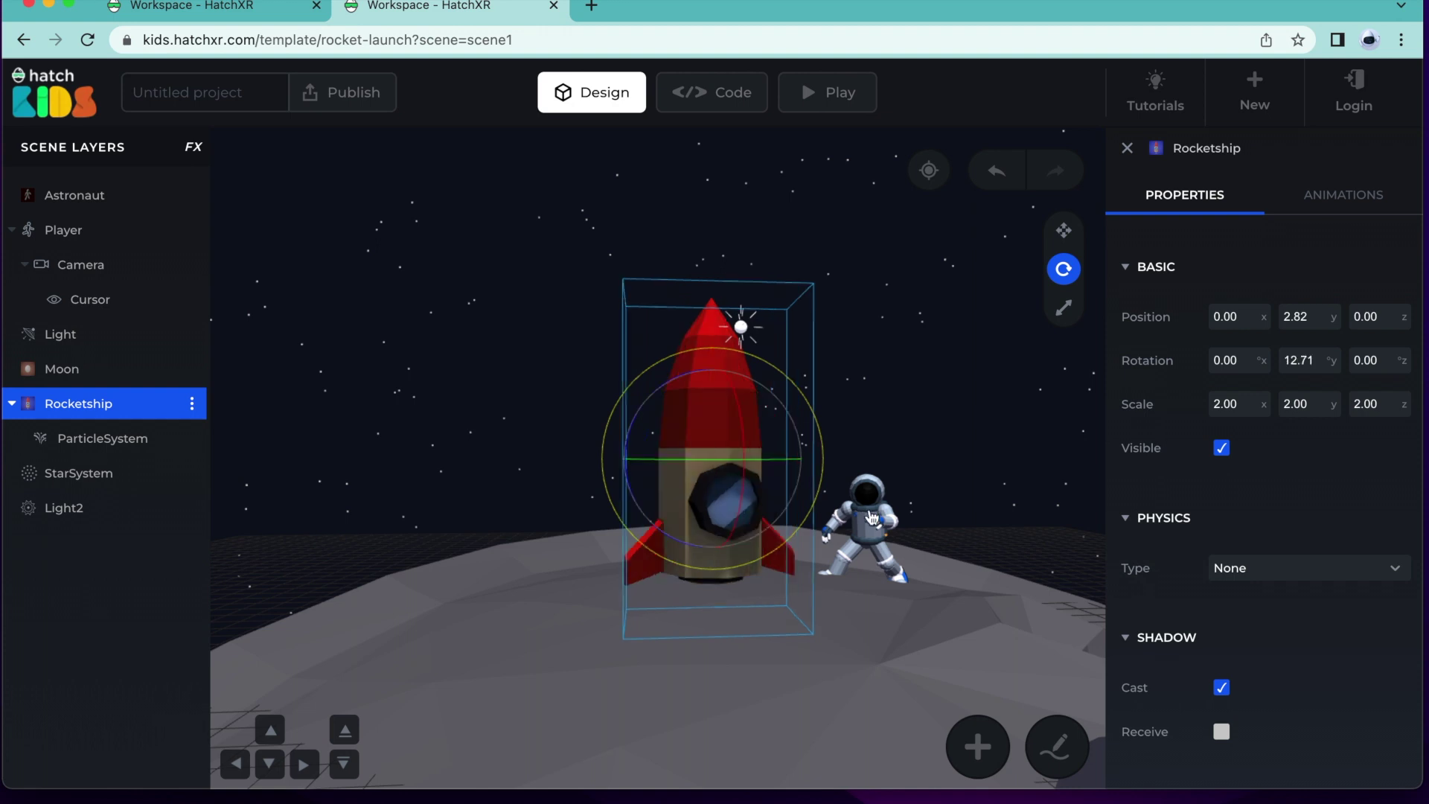
{"action": "left_click", "coordinate": [873, 517]}
{"action": "left_click", "coordinate": [1064, 268]}
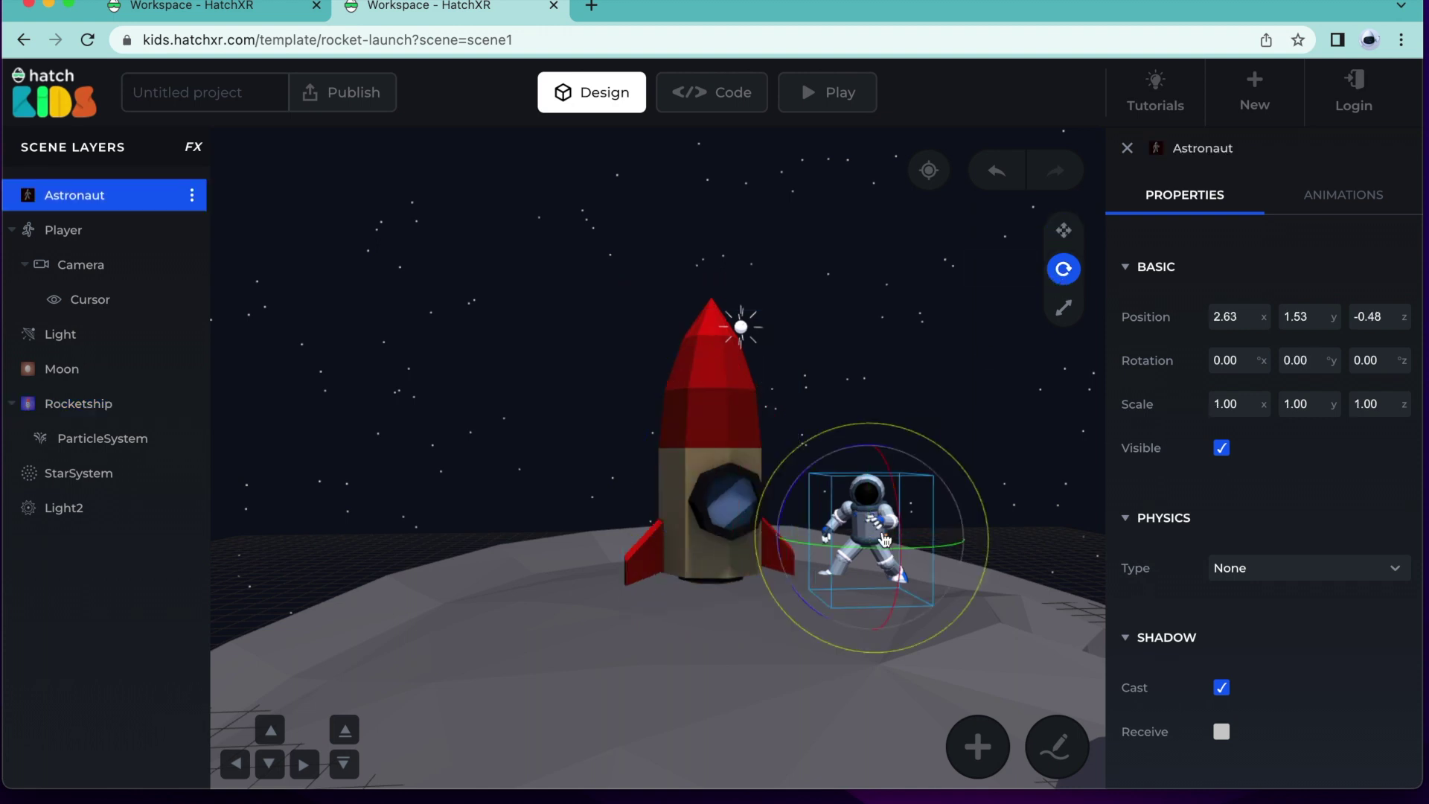
{"action": "left_click", "coordinate": [1005, 620]}
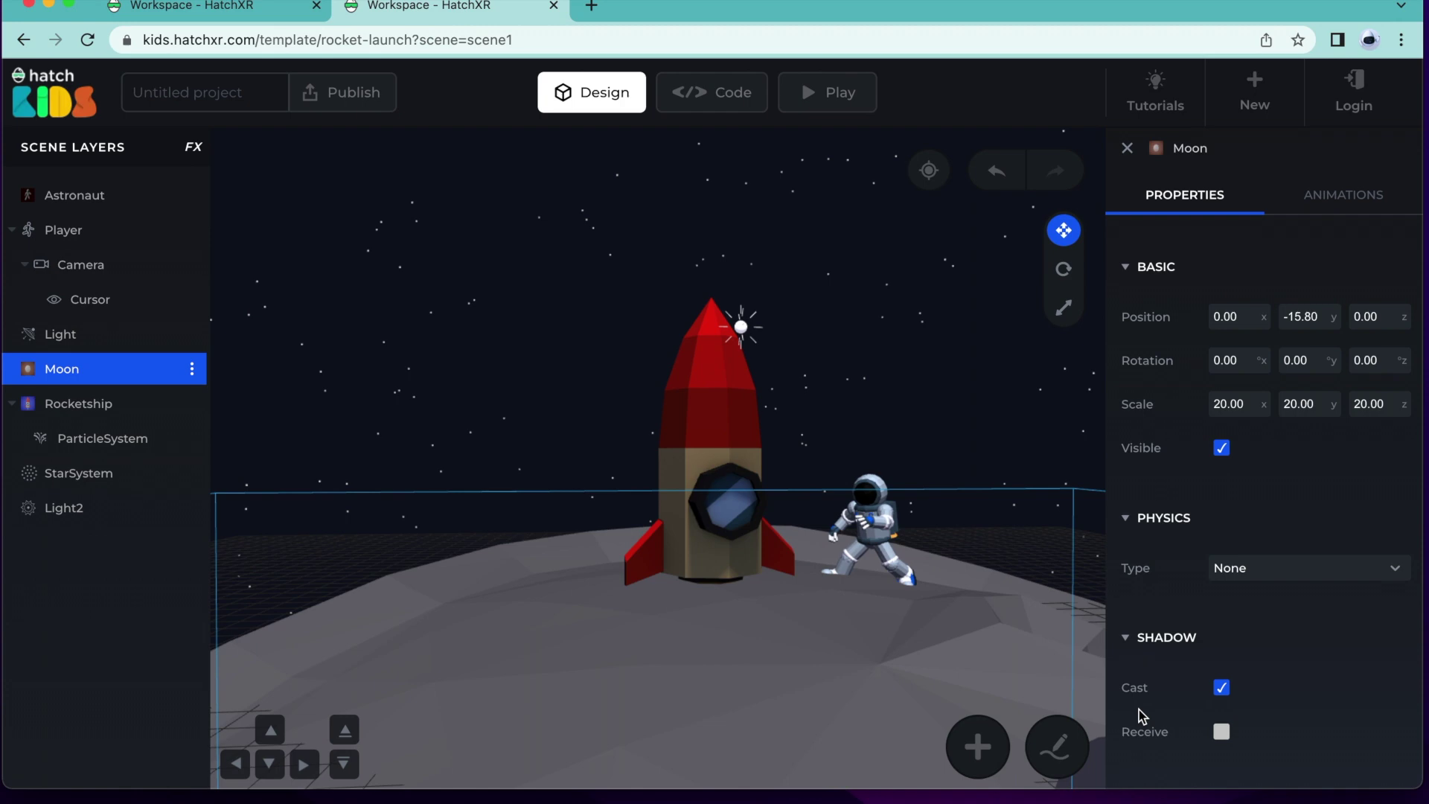